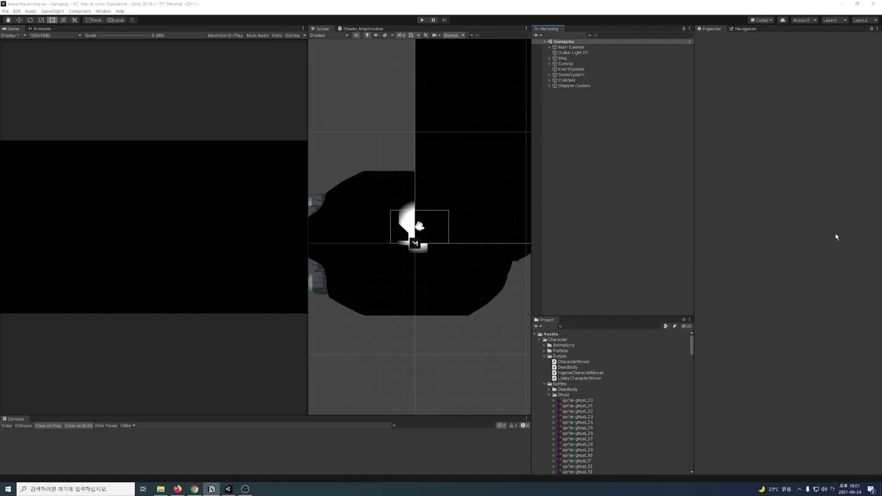
Open the Deadbody prefab from the Character folder in prefab mode
key("alt+Tab")
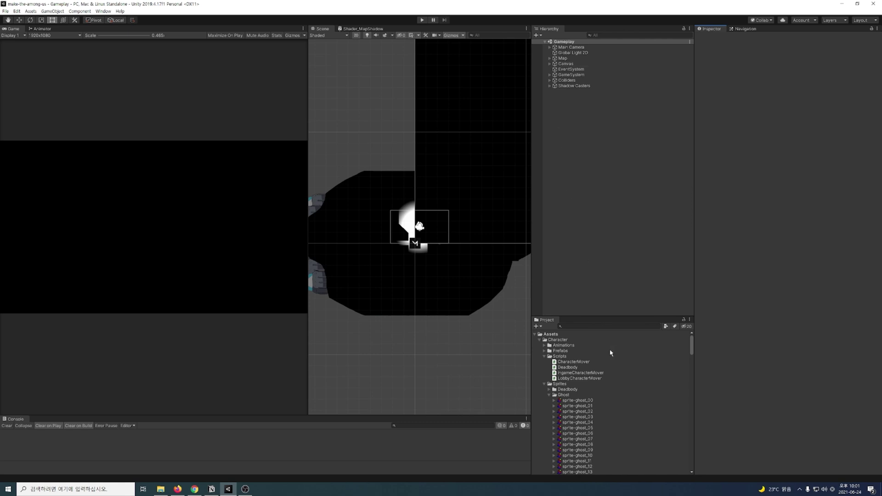
left_click(545, 356)
left_click(544, 362)
left_click(572, 406)
double_click(572, 406)
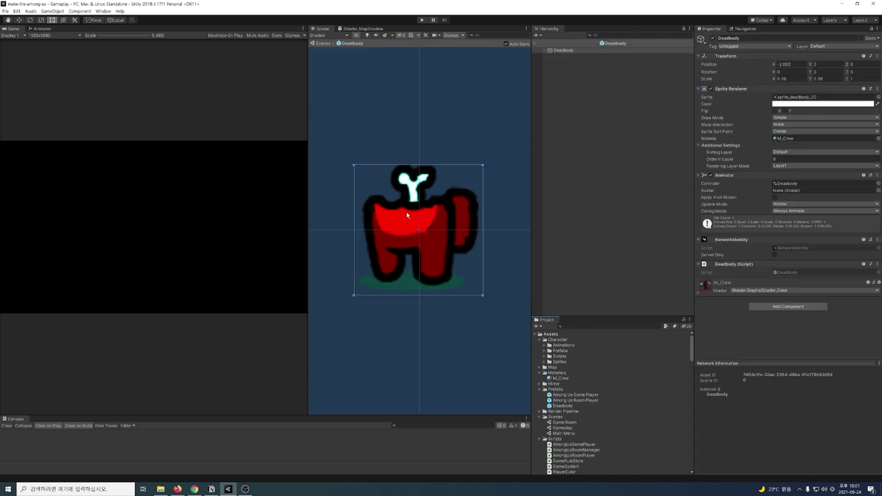
Add a Circle Collider 2D to Deadbody, set as a trigger with radius 6
left_click(776, 309)
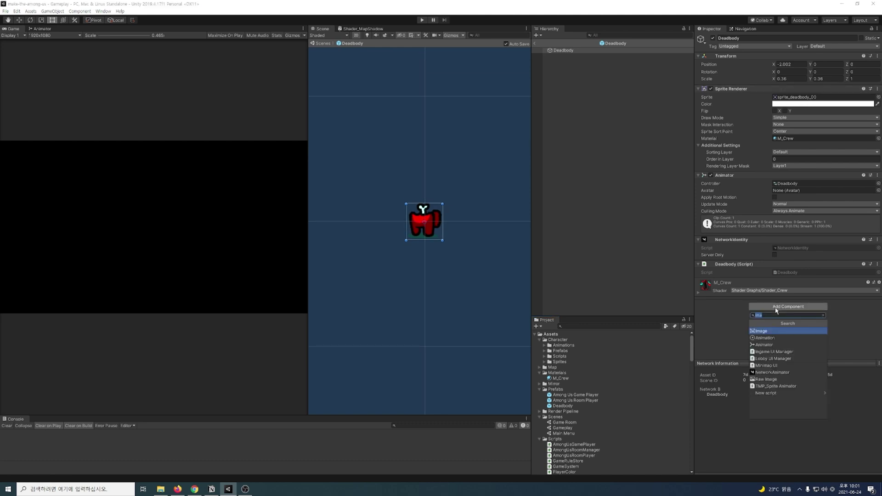
type("ci")
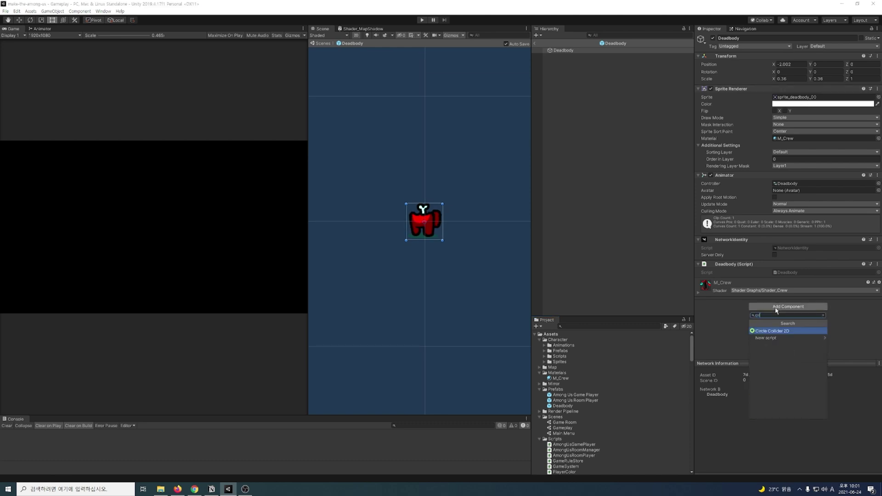
key("Return")
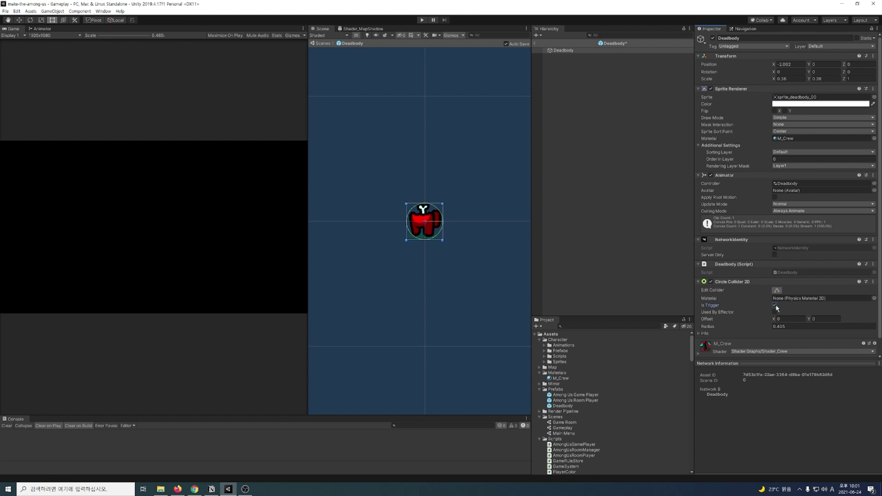
left_click(802, 326)
type("6")
key("Return")
scroll(381, 270, "down", 3)
scroll(399, 244, "down", 2)
mouse_move(400, 244)
middle_mouse_down()
mouse_move(440, 247)
mouse_move(422, 244)
middle_mouse_up()
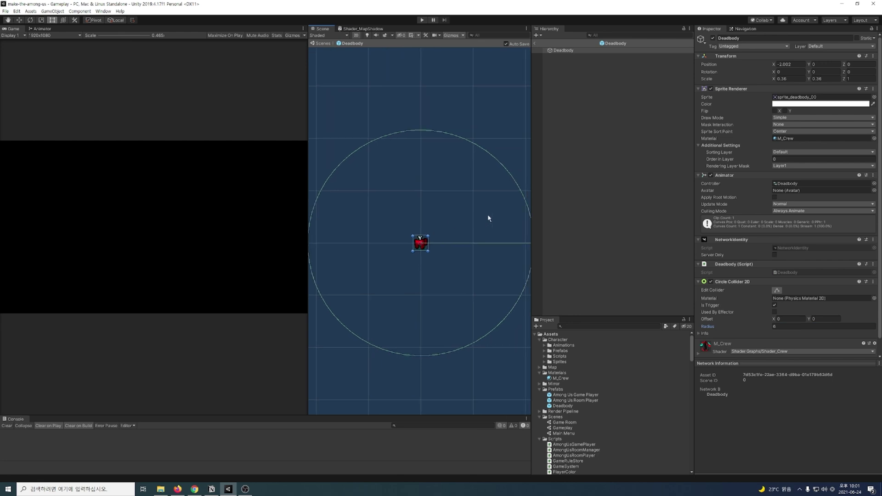
left_click(840, 47)
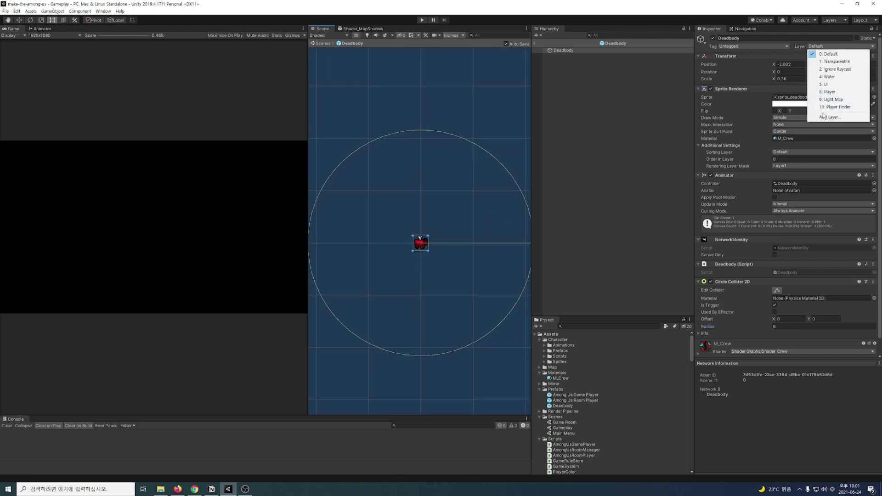
Create user layer 11 named Deadbody and assign the Deadbody prefab to it
left_click(852, 118)
left_click(819, 153)
type("Deadbody")
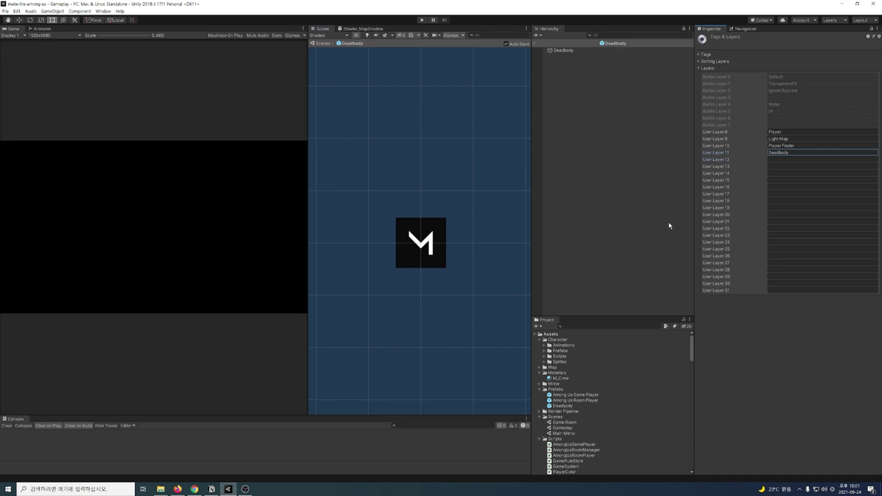
left_click(582, 54)
left_click(840, 46)
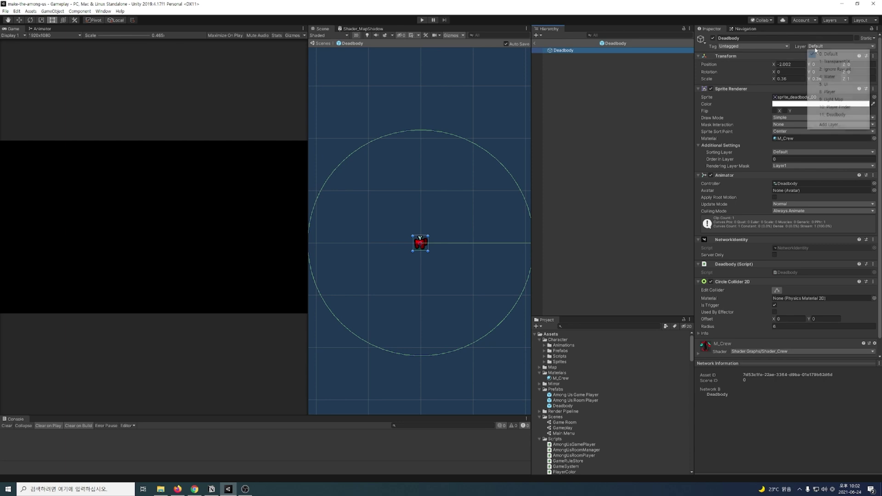
left_click(835, 115)
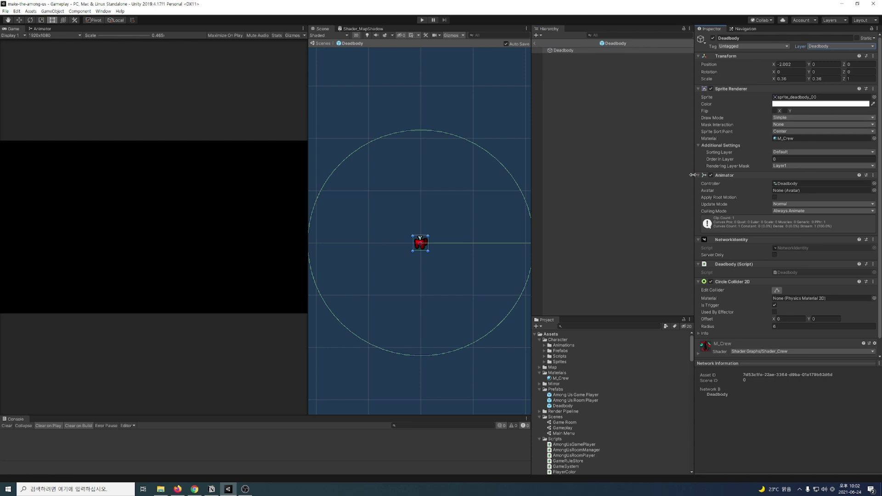
left_click(17, 11)
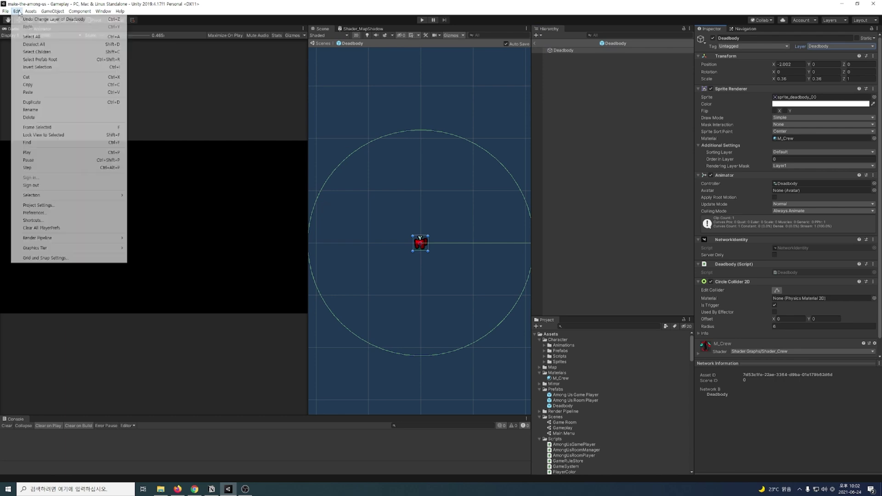
In Physics 2D, untick Deadbody against Default, Ignore Raycast, Water, UI, Light Map, Player Finder and itself
left_click(80, 206)
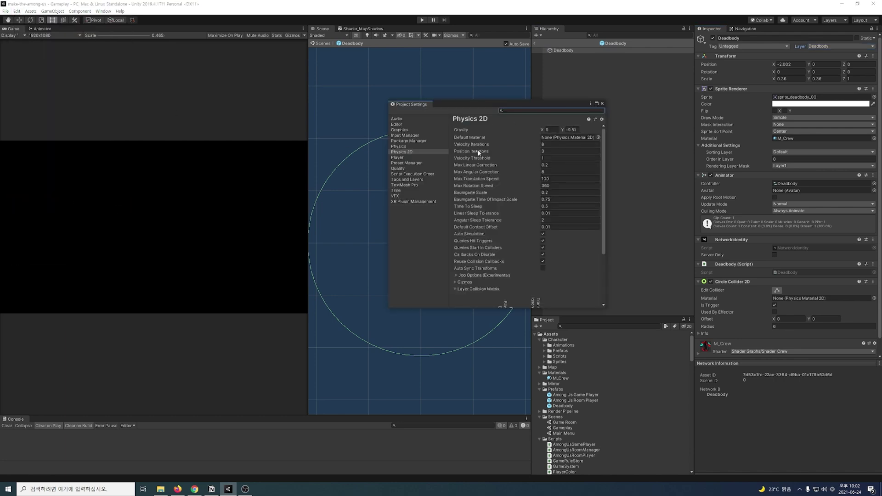
left_click(401, 153)
scroll(592, 191, "down", 3)
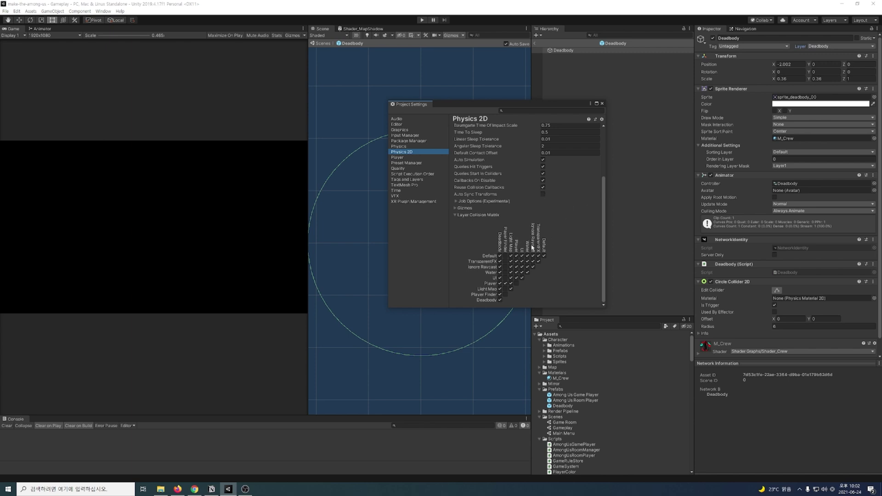
left_click(500, 256)
left_click(500, 267)
left_click(500, 272)
left_click(500, 278)
left_click(500, 289)
left_click(500, 294)
left_click(500, 300)
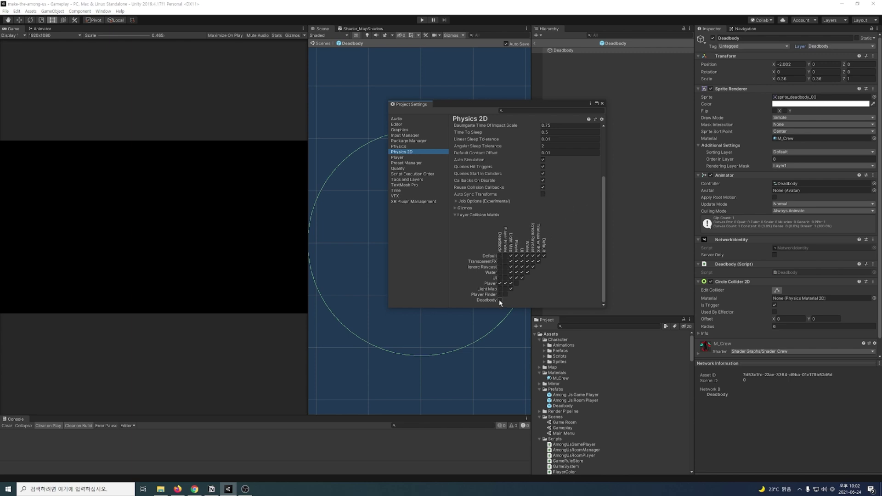
Close Project Settings and open the Deadbody script from Character Scripts
left_click(602, 103)
left_click(545, 356)
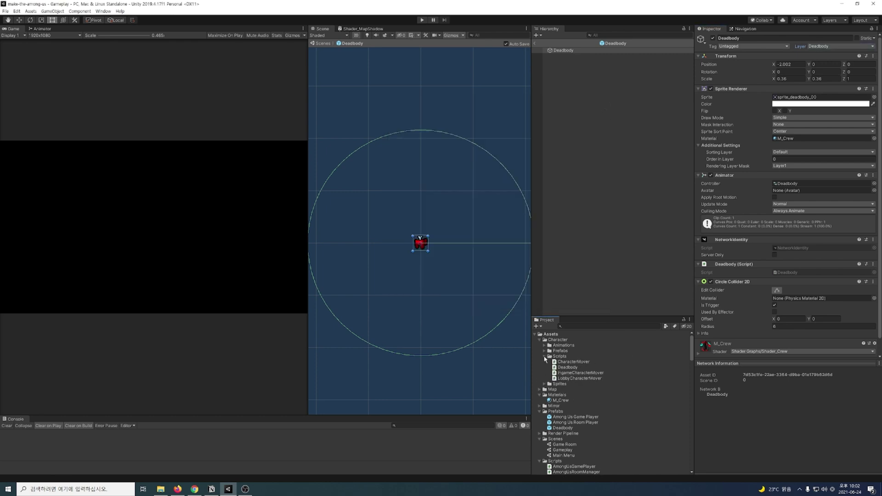
double_click(568, 368)
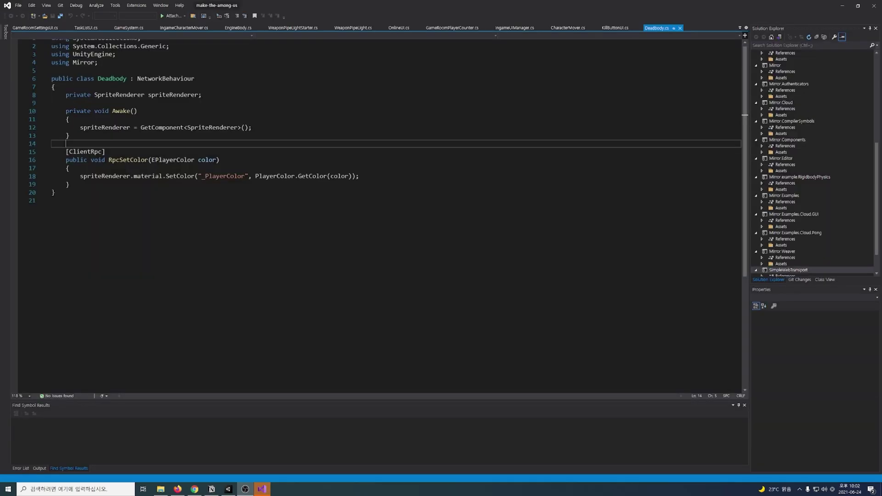
Add empty OnTriggerEnter2D and OnTriggerExit2D methods after RpcSetColor in Deadbody.cs
left_click(372, 192)
key("Return")
key("Return")
type("private void")
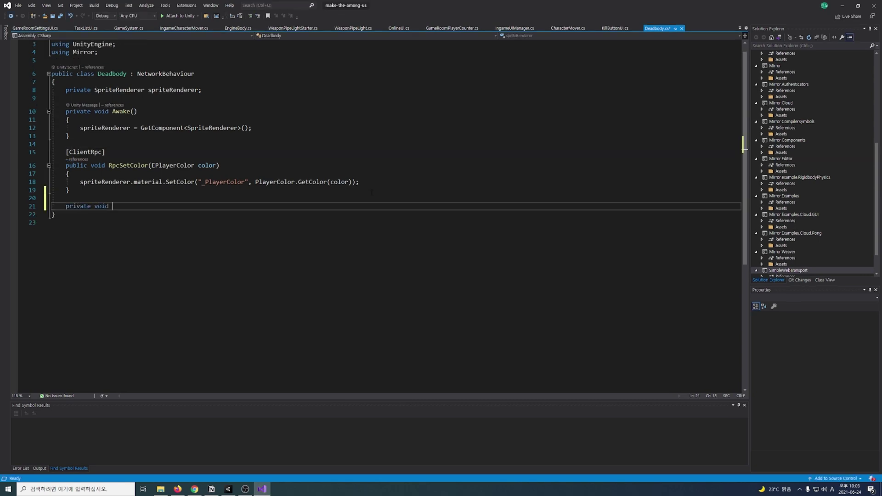
type(" OnTrig")
key("Tab")
key("Down")
key("End")
key("Return")
key("Return")
type("private void OnTriggerEx")
key("Tab")
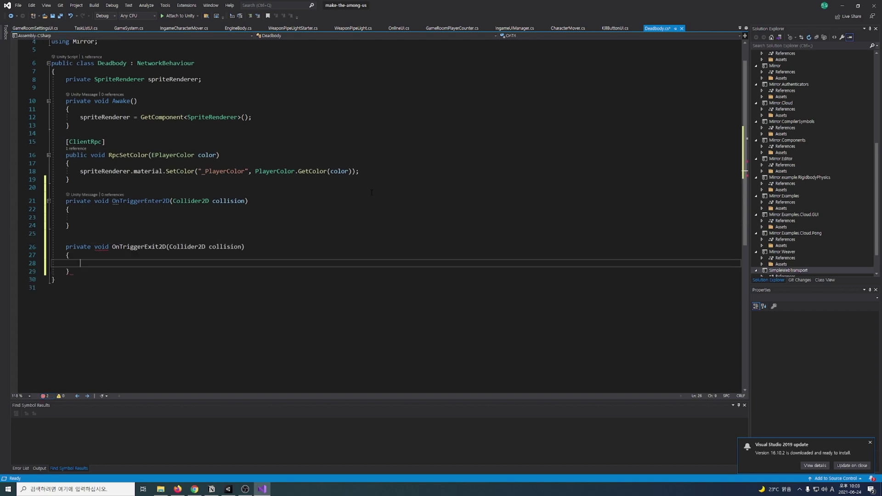
Give both trigger handlers an IngameCharacterMover lookup with a non-ghost local player check
left_click(282, 218)
type("var player = collision.GetComponent<IngameCharacterMover>(); if (player != null && player.hasAuthority && (player.playerType & EPlayerType.Ghost) != EPlayerType.Ghost")
key("Return")
key("ctrl+c")
key("ctrl+v")
type("{")
key("Return")
left_click(85, 201)
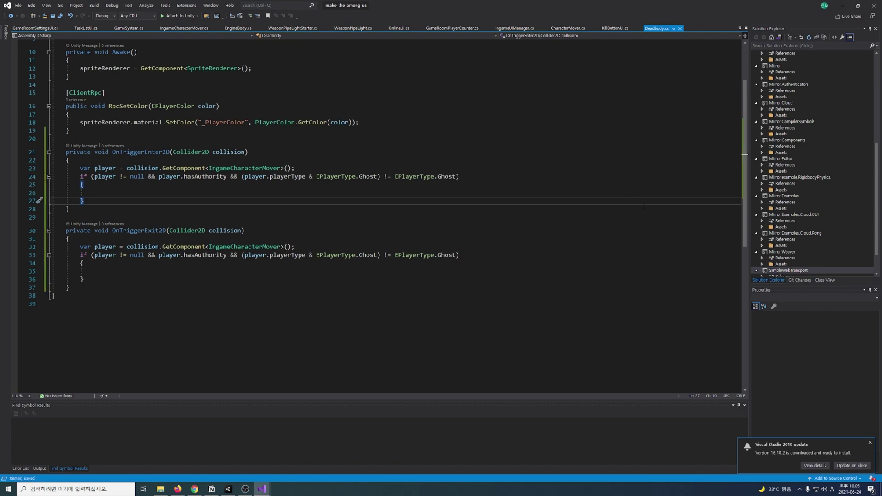
Create a ReportButtonUI C# script in the UI Scripts folder and open it
left_click(229, 489)
scroll(598, 391, "down", 5)
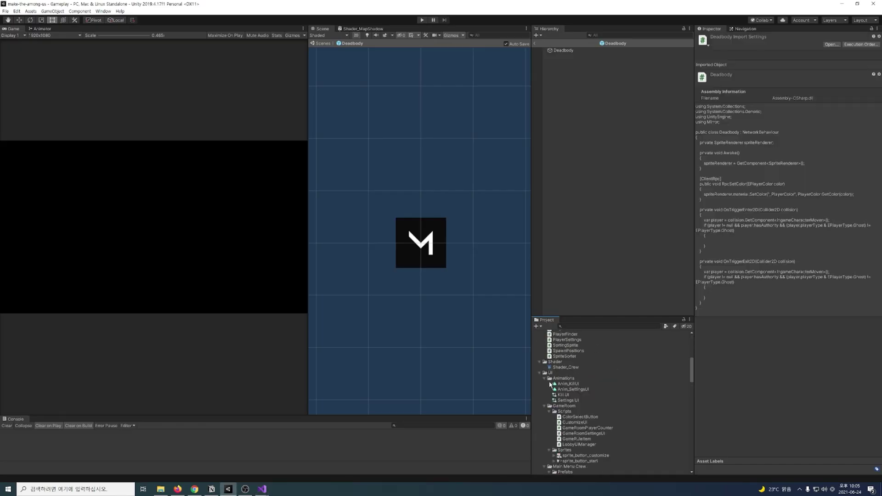
scroll(597, 391, "down", 5)
right_click(564, 360)
mouse_move(616, 188)
left_click(690, 189)
type("ReportButtonUI")
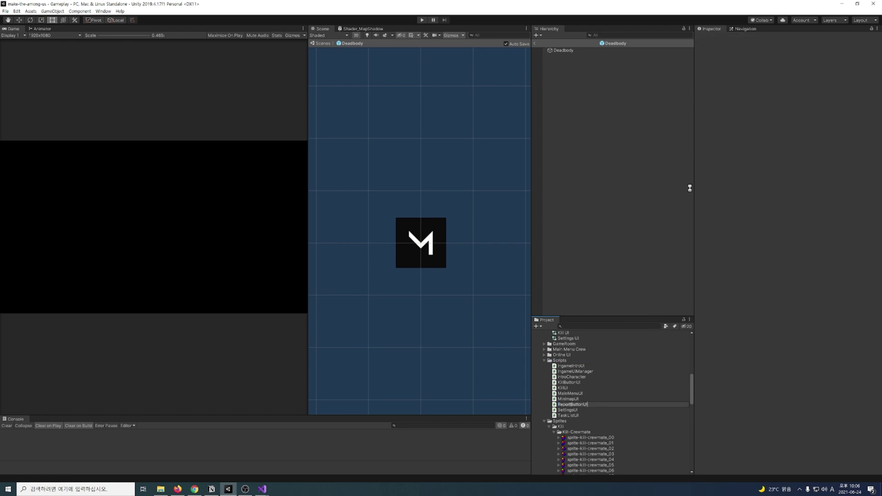
key("Return")
double_click(573, 404)
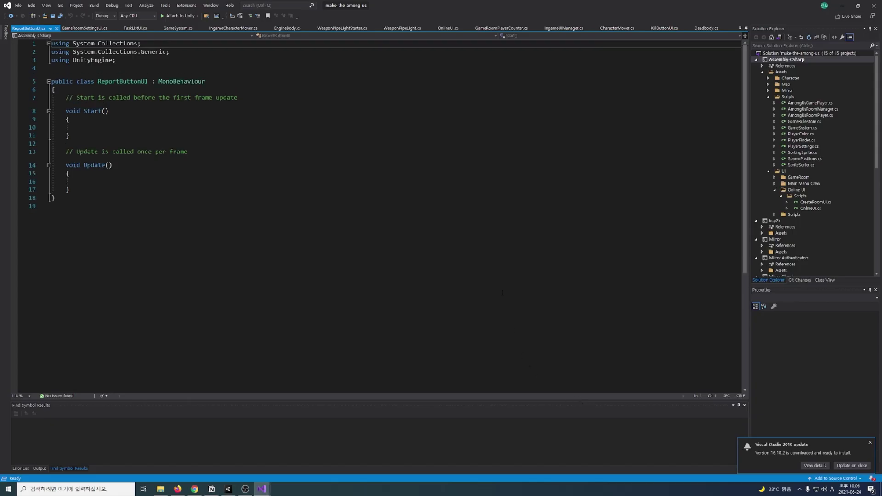
Add using UnityEngine.UI and a [SerializeField] private Button reportButton field
left_click(260, 56)
key("ctrl+d")
key("Left")
type(".UI")
left_click(200, 128)
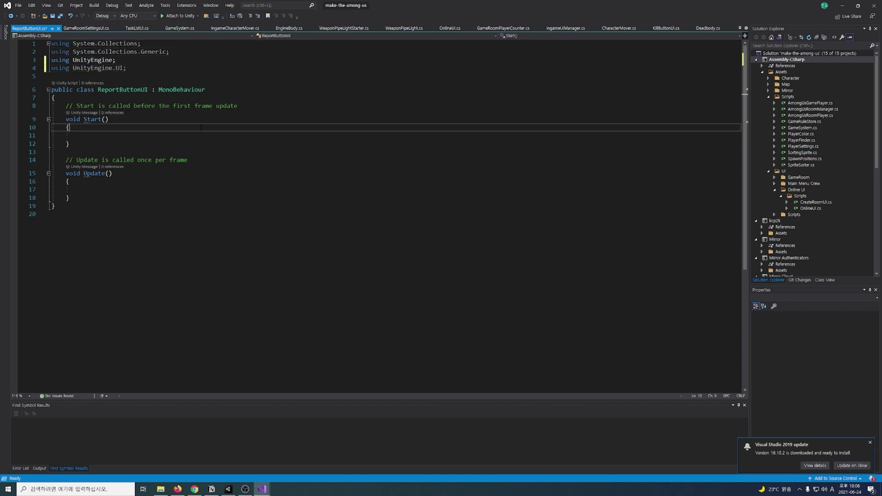
left_click(217, 98)
key("Return")
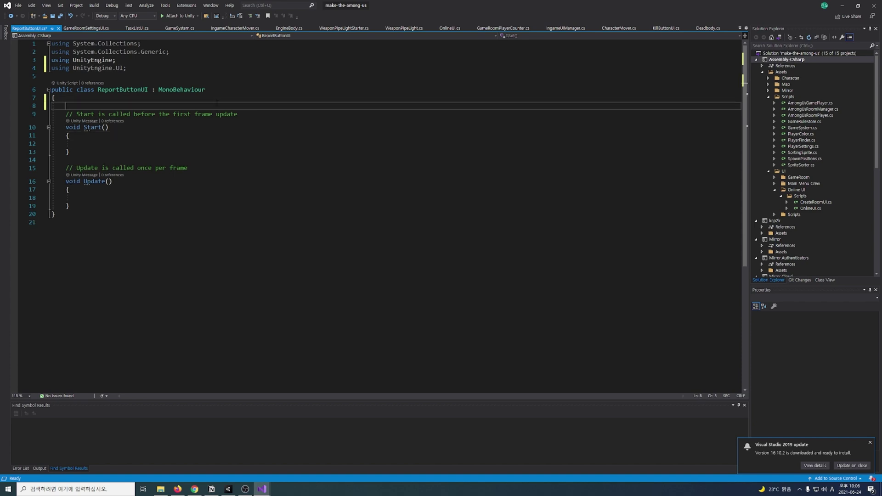
type("[SerializeField]")
key("Return")
type("private Button reportButton;")
Replace Start and Update with SetInteractable(bool isInteractable) assigning reportButton.interactable
left_click_drag(166, 114, 73, 216)
key("Delete")
key("Return")
key("Return")
type("public void SetIntera")
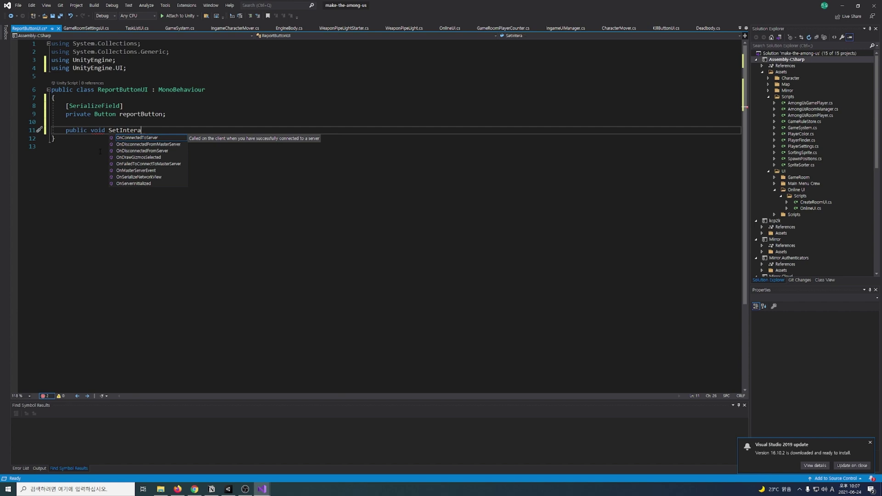
type("ctable(bool isInteractable)")
key("Return")
type("{")
key("Return")
type("reportButton")
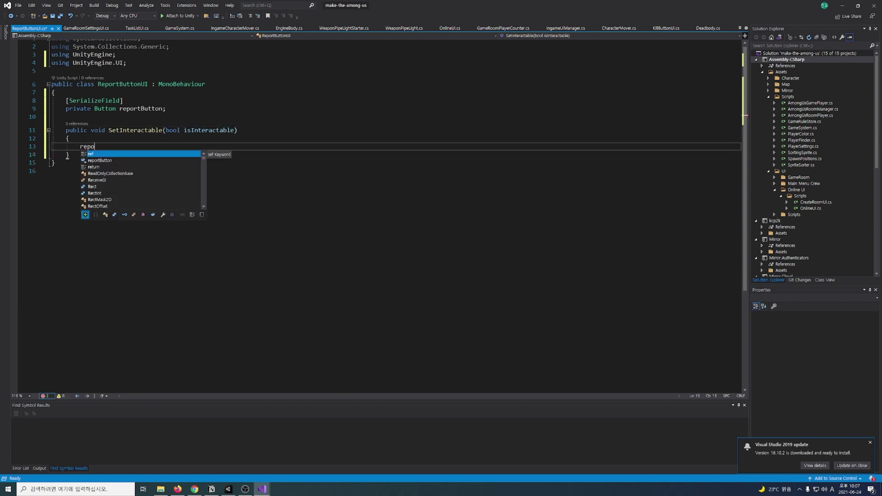
key("Tab")
type(".inter")
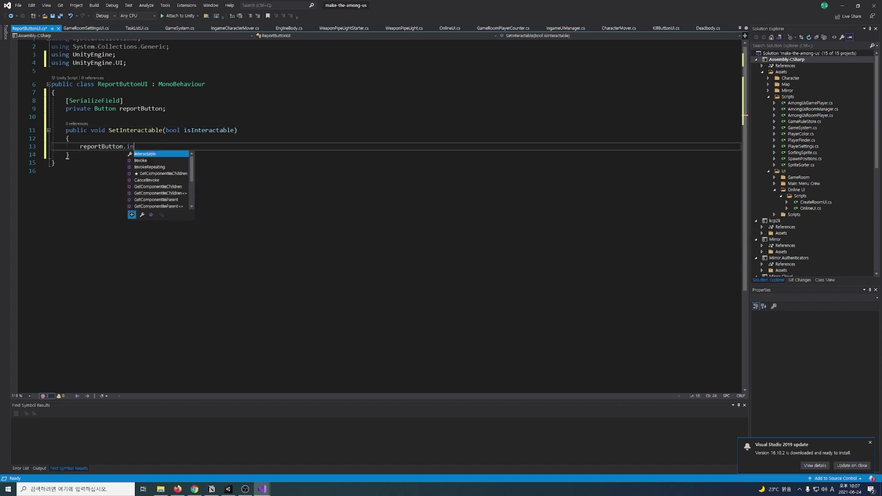
key("Tab")
type("= isI")
key("Tab")
type(";")
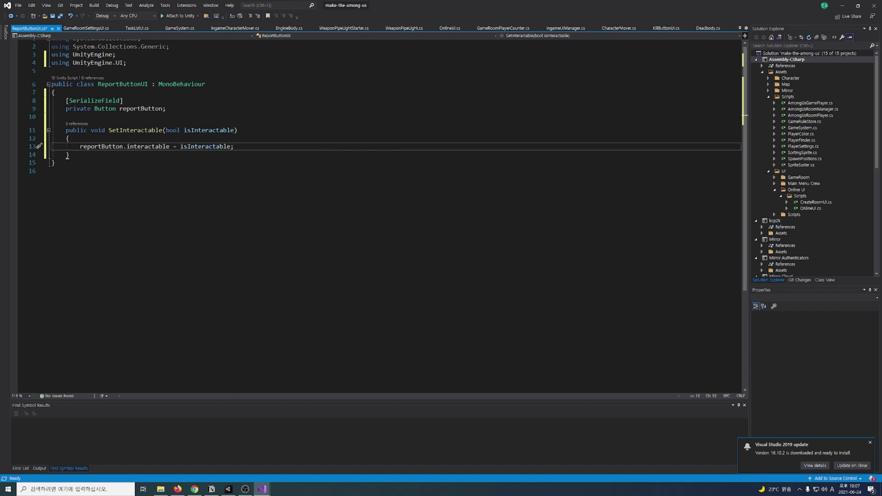
left_click(564, 28)
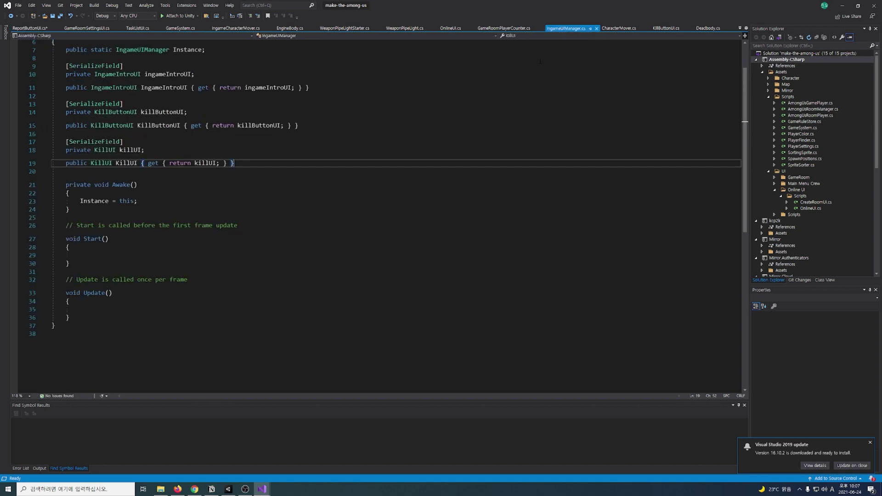
In IngameUIManager, add a serialized reportButtonUI field with a public ReportButtonUI getter
key("Return")
key("Return")
type("[SerializeField]")
key("Return")
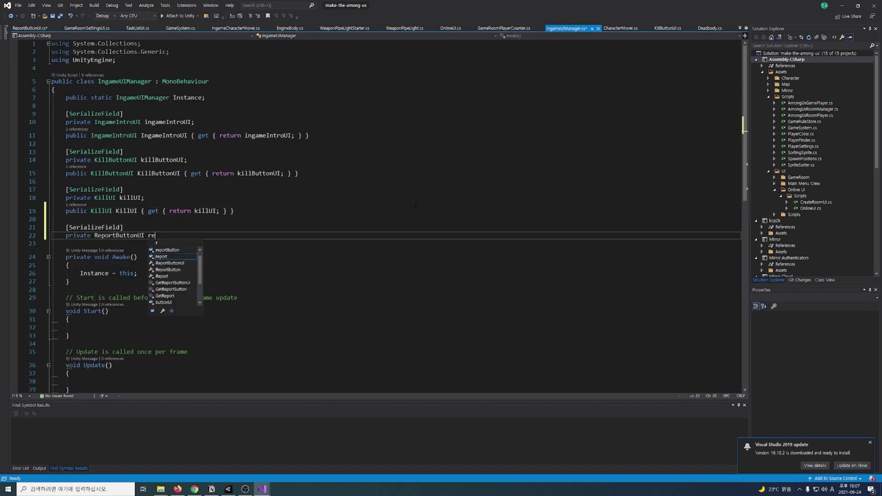
type("private ReportButtonUI reportButtonUI;")
key("Return")
type("public ReportButtonUI ReportButtonUI { get { return reportButtonUI;")
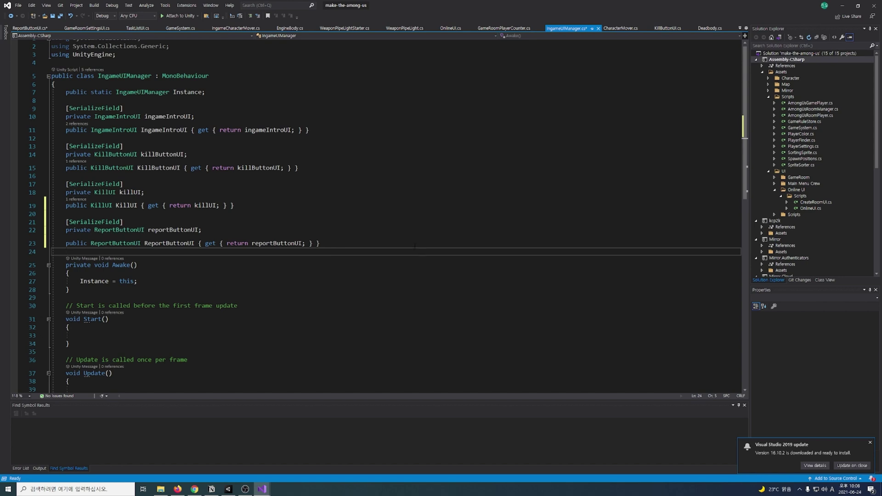
Call ReportButtonUI.SetInteractable(true) on trigger enter and (false) on exit, then save Deadbody.cs
left_click(708, 30)
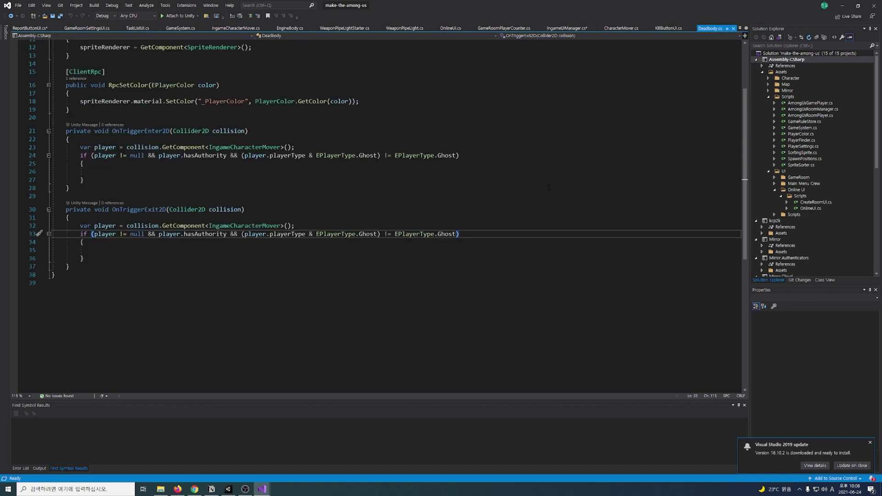
left_click(531, 171)
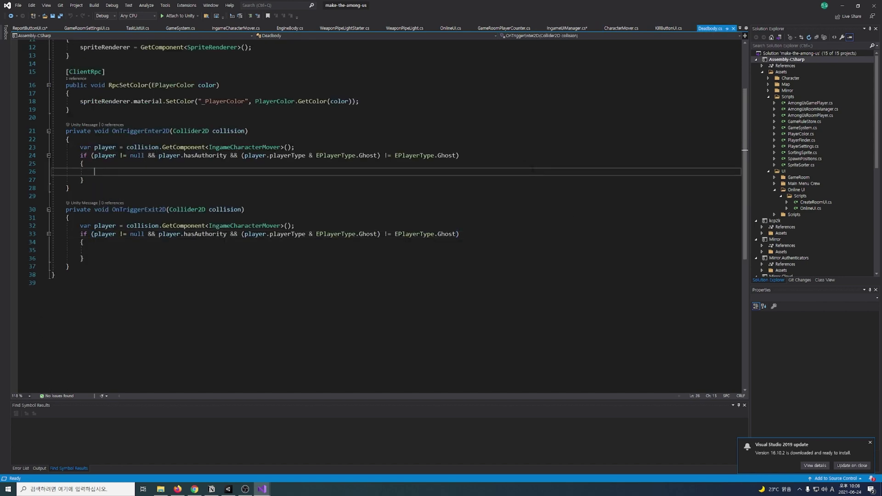
type("IngameUIManager.")
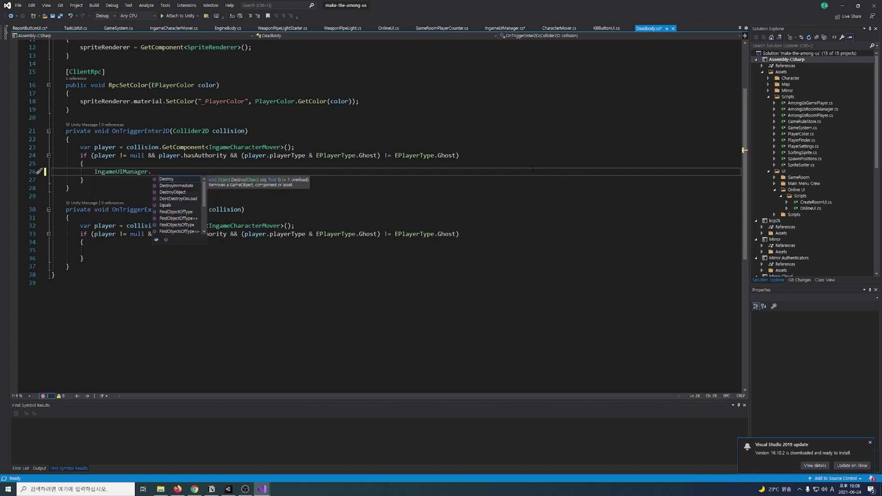
type("Instance.ReportButtonUI.SetInteractable(true);")
key("Down")
key("Down")
key("Down")
key("Down")
key("Down")
key("Down")
key("Down")
key("Down")
key("ctrl+v")
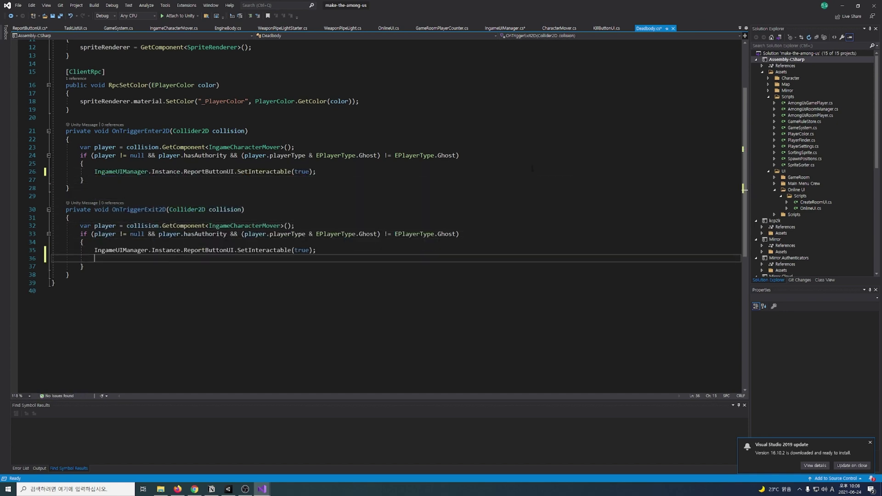
key("BackSpace")
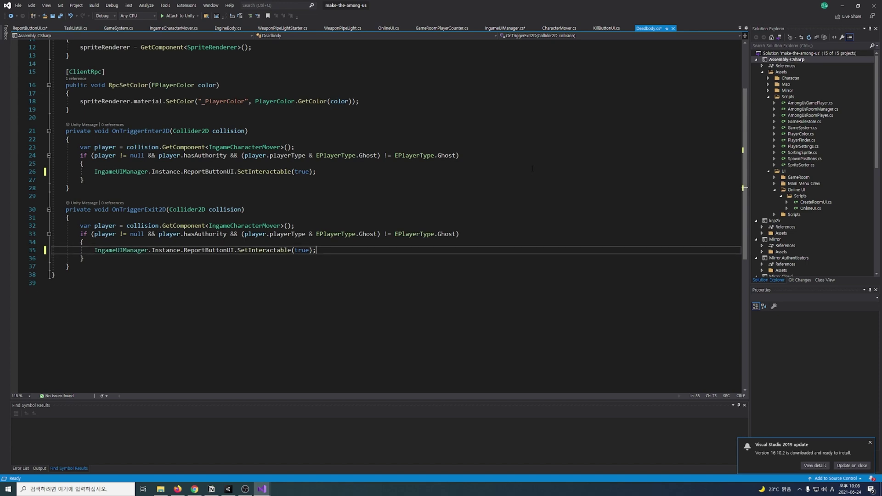
key("BackSpace")
key("BackSpace")
key("BackSpace")
type("false")
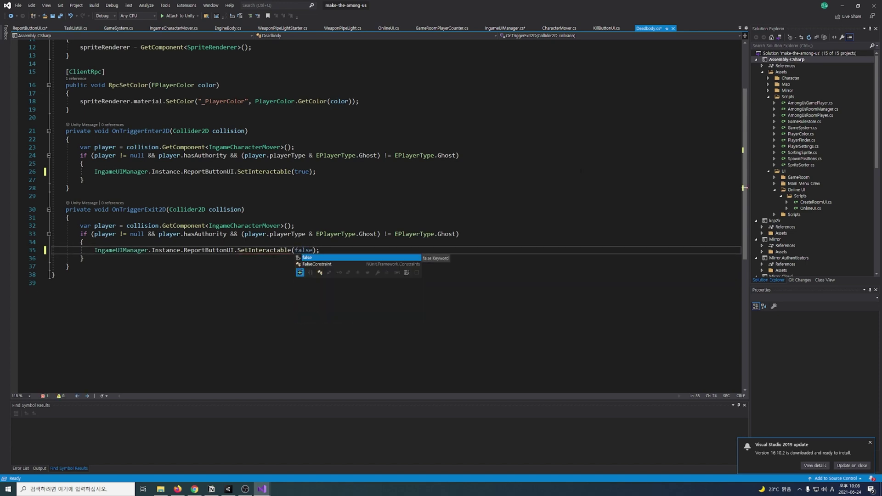
key("Up")
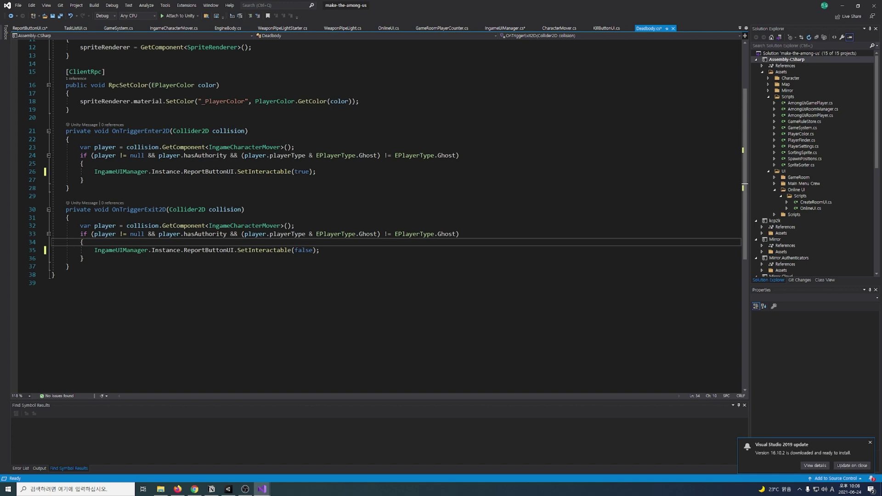
key("ctrl+s")
key("alt+Tab")
Add the ReportButtonUI script to Canvas > Game UI > Report Button and assign its button
left_click(536, 44)
left_click(549, 64)
left_click(555, 75)
left_click(581, 96)
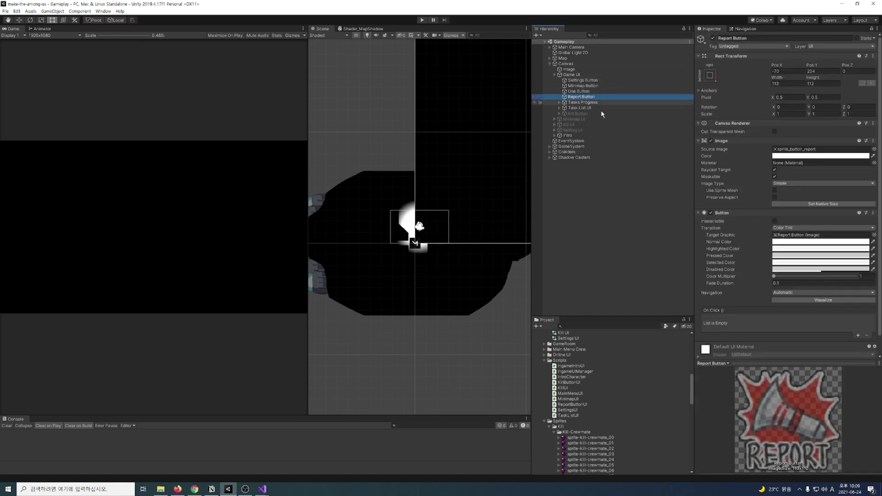
scroll(759, 248, "down", 2)
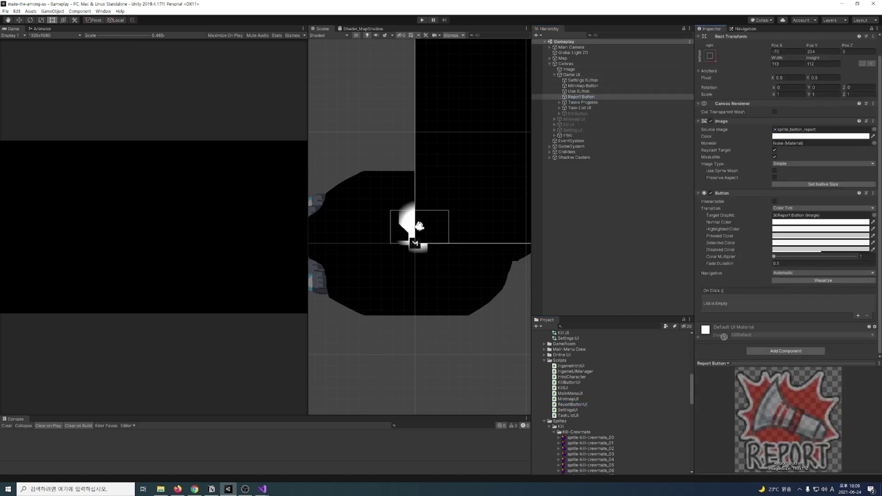
left_click_drag(580, 405, 726, 351)
left_click_drag(797, 320, 796, 318)
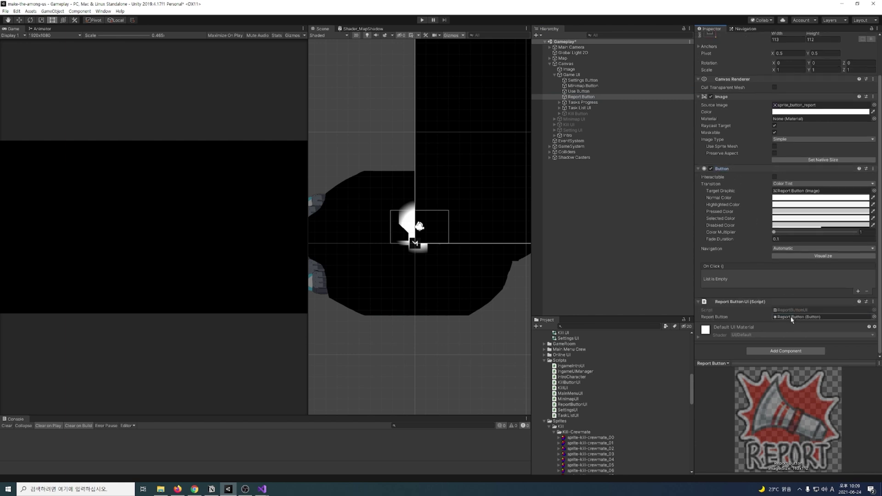
Link Report Button into the Canvas's Ingame UI Manager Report Button UI field
left_click(566, 64)
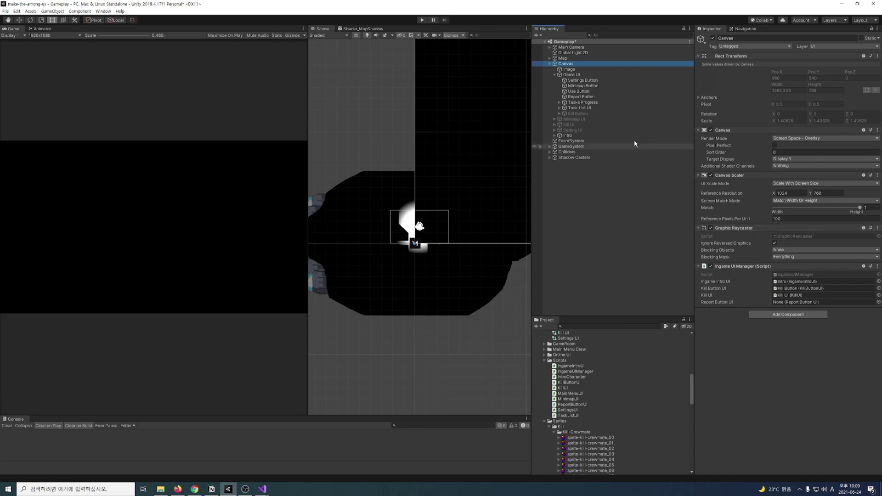
left_click_drag(586, 97, 791, 303)
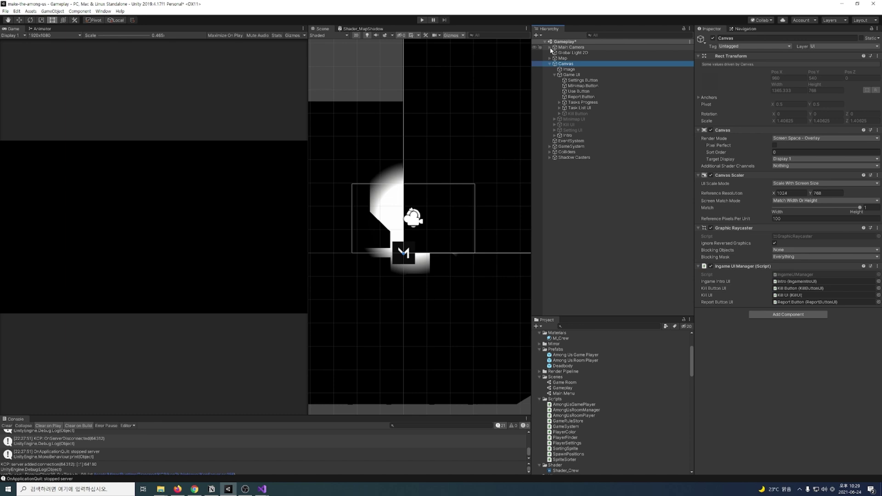
left_click(550, 48)
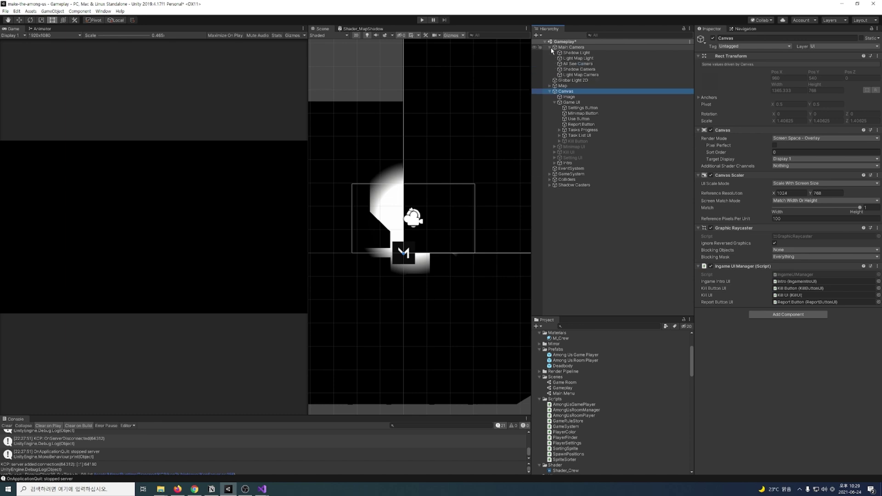
Tick Deadbody in the Culling Mask of both Main Camera and All See Camera
left_click(577, 48)
left_click(579, 63, "ctrl")
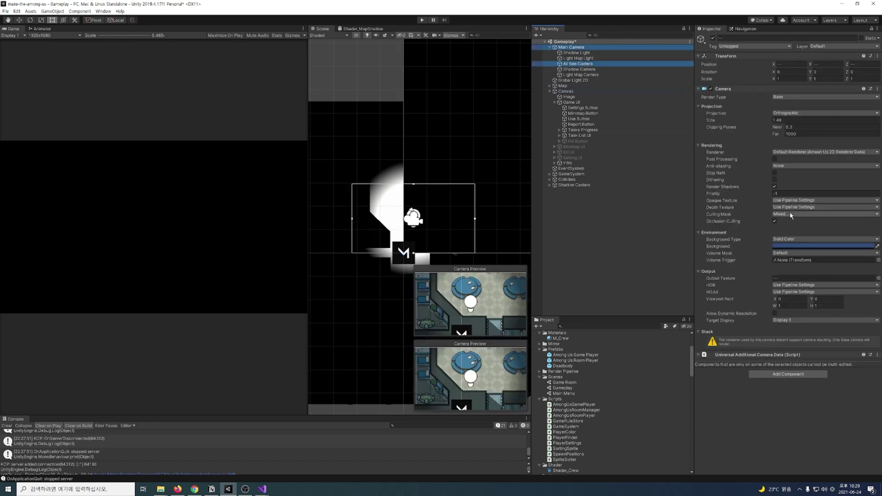
left_click(790, 215)
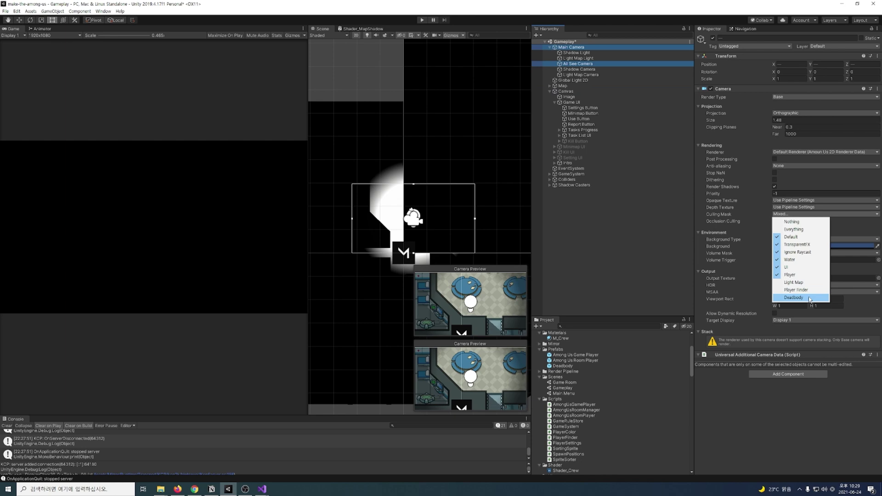
left_click(809, 298)
left_click(625, 257)
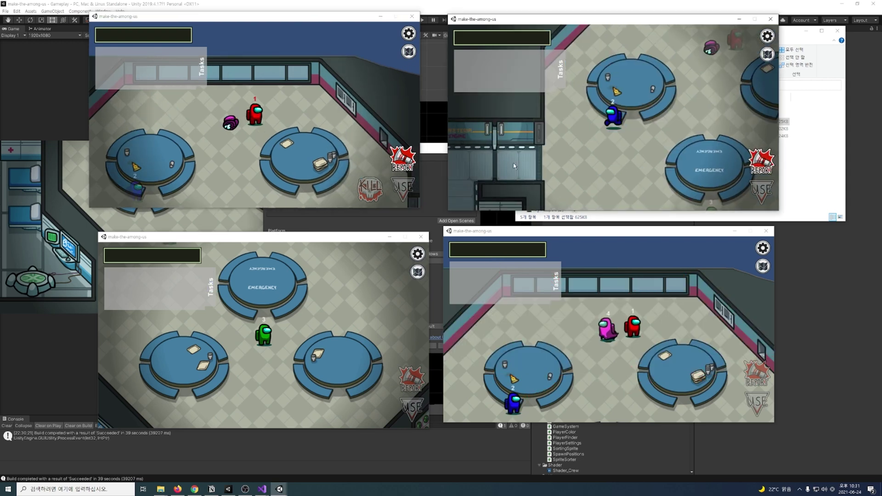
left_click(676, 112)
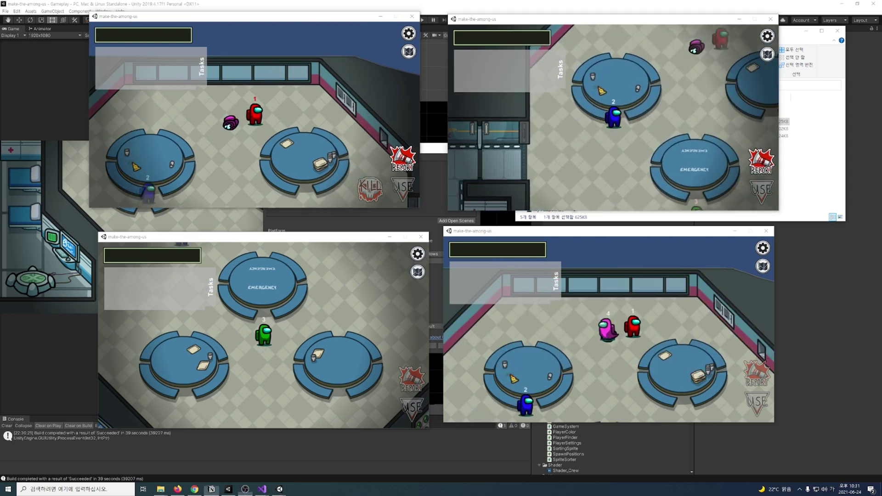
left_click(544, 155)
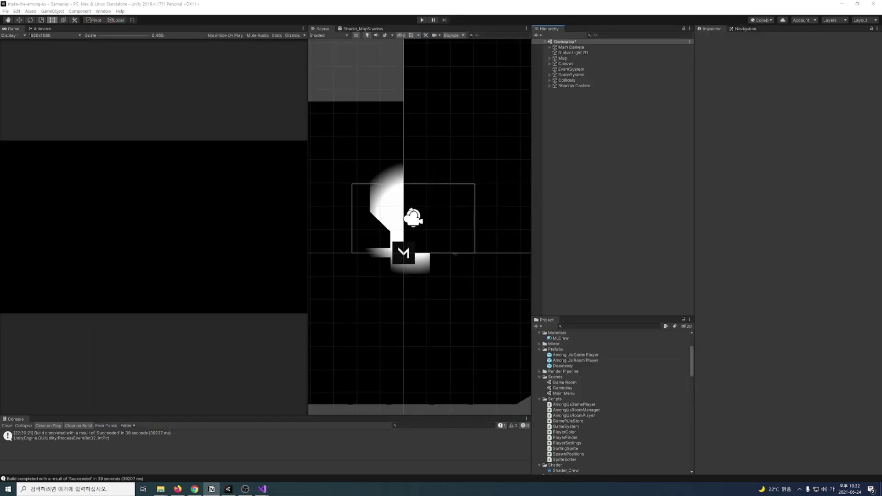
Import all sprites from amongus-report.unitypackage into the project
left_click(161, 489)
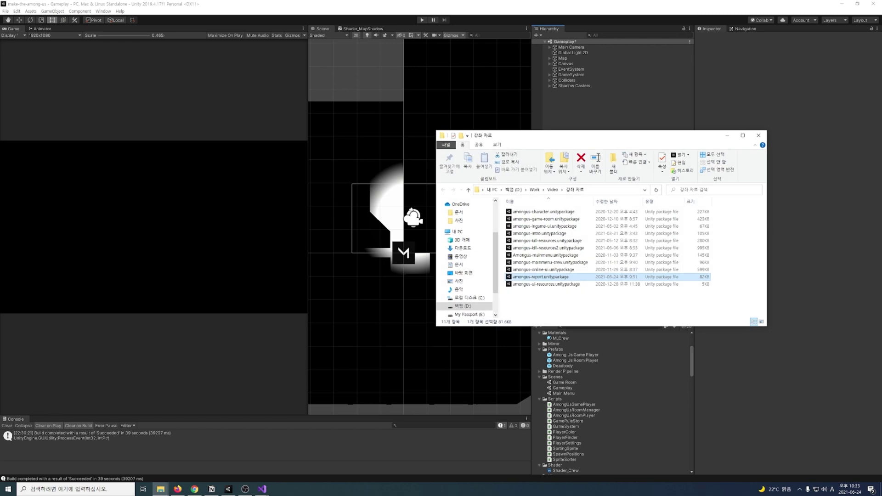
double_click(547, 277)
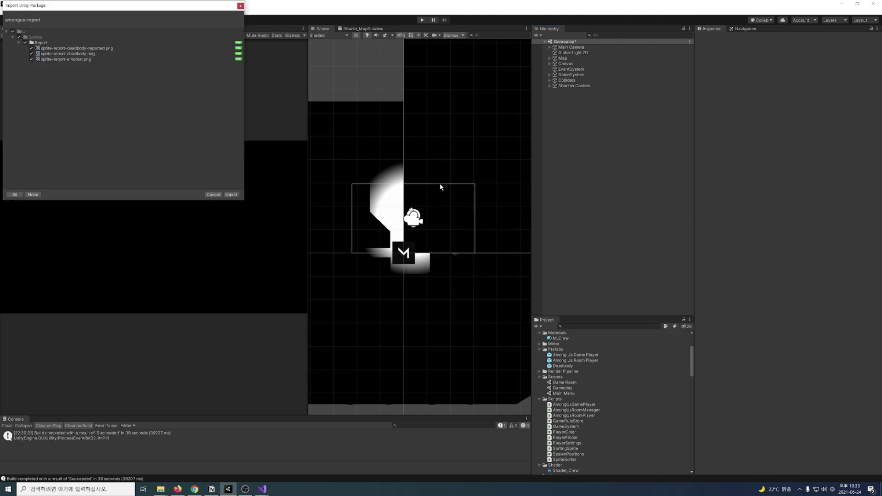
left_click(231, 195)
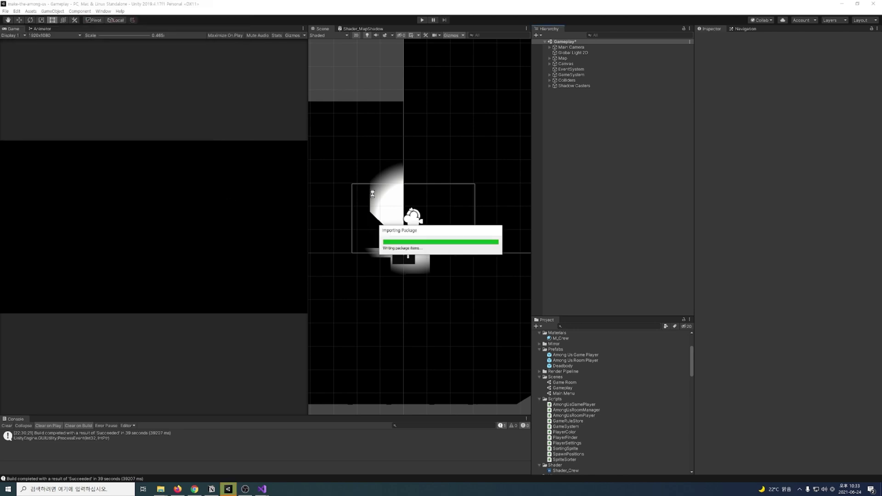
right_click(556, 63)
Create a 'Report UI' image under Canvas, stretched full-screen, scaled 1.45, with alpha 0
left_click(651, 200)
type("Report UI")
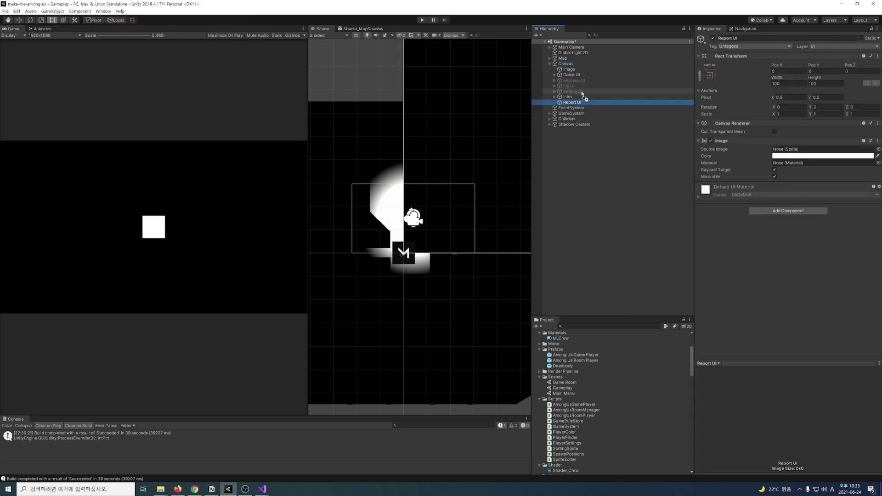
left_click_drag(569, 102, 575, 94)
left_click(710, 75)
left_click(777, 173)
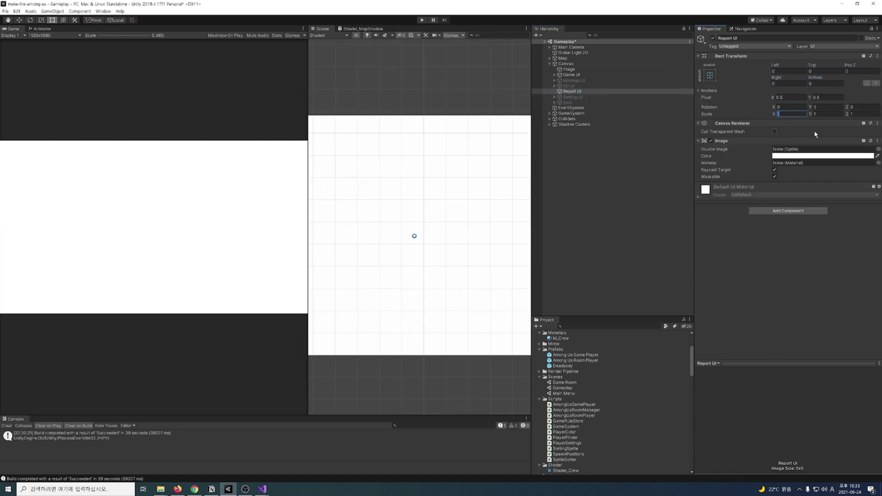
left_click(783, 115)
type(".45")
key("Tab")
type("1.45")
key("Tab")
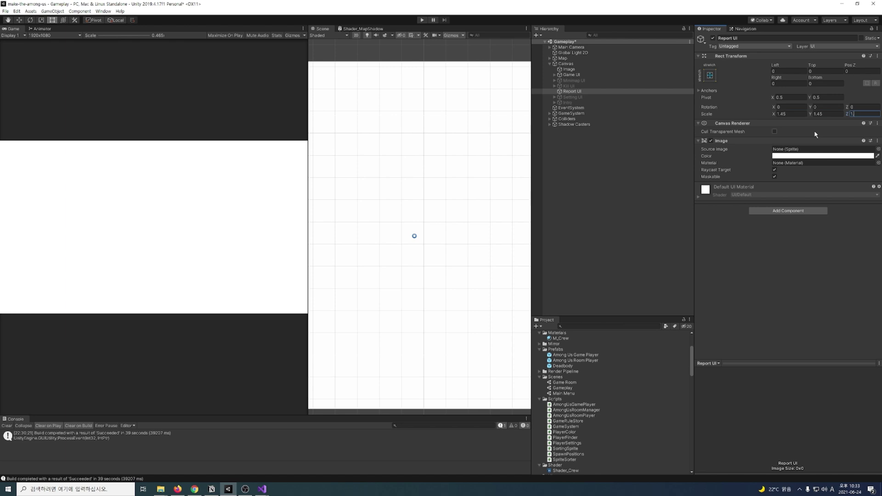
type("1.45")
left_click(818, 156)
left_click_drag(612, 320, 561, 322)
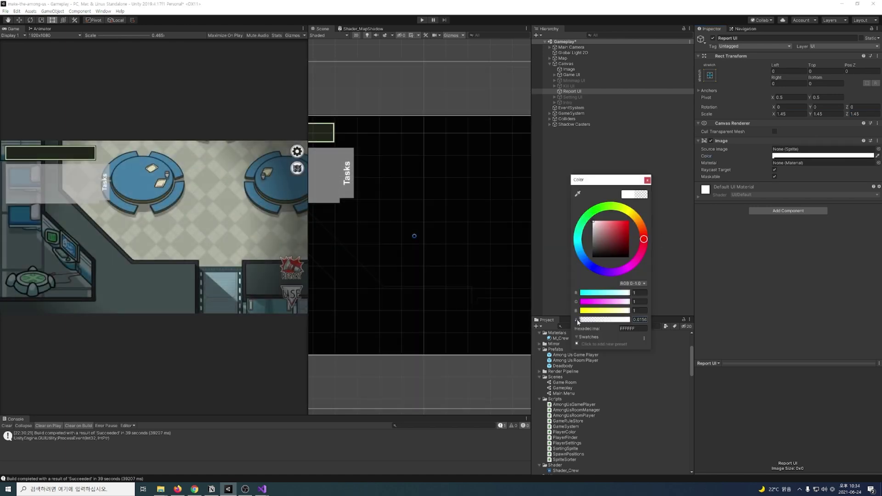
left_click(647, 181)
Add a child Image to Report UI using the sprite_alert_background sprite
scroll(611, 400, "down", 10)
right_click(570, 91)
mouse_move(593, 213)
left_click(649, 228)
left_click_drag(814, 151, 814, 150)
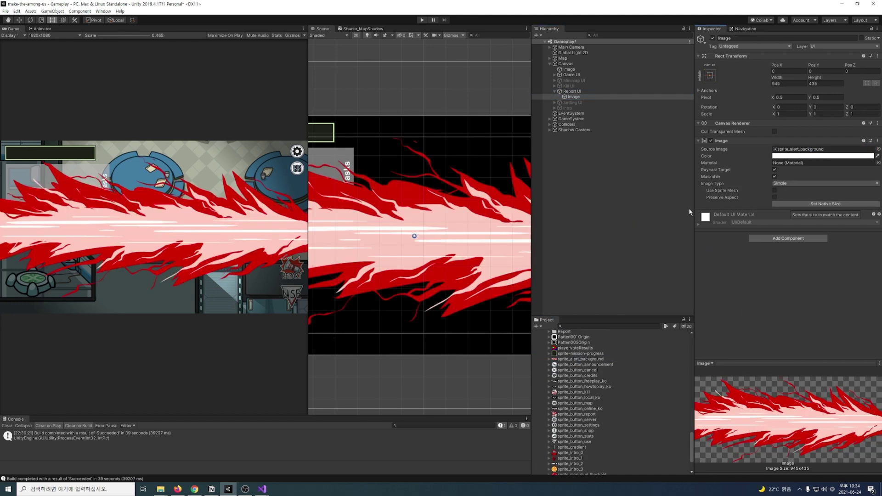
Rename the splash image to Background, then add the Dead Body Reported banner image and move it lower
left_click(574, 97)
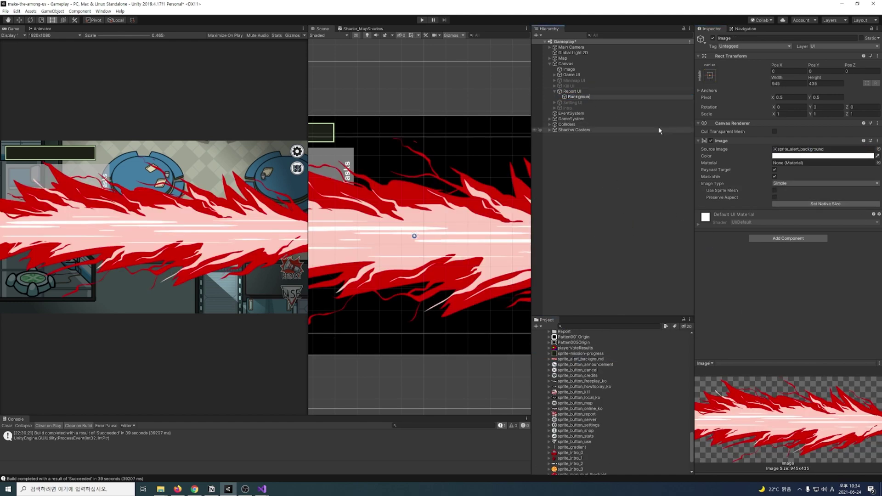
type("d")
key("Return")
right_click(571, 91)
mouse_move(597, 212)
left_click(660, 225)
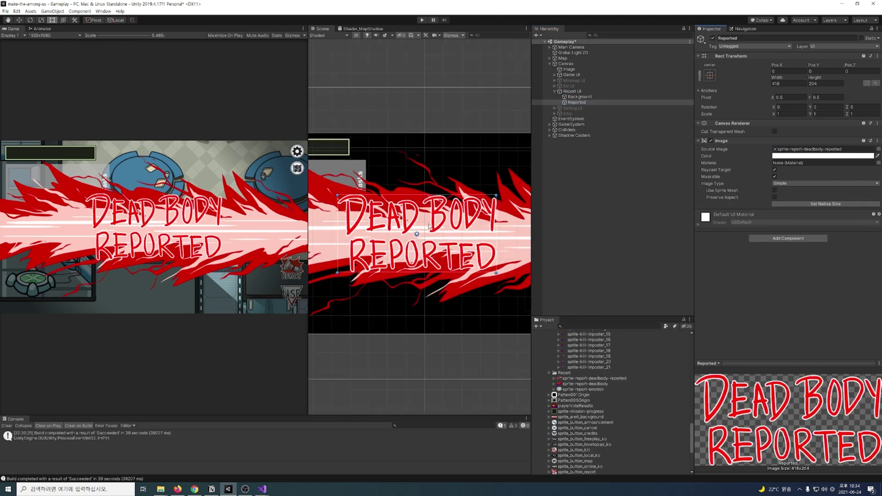
scroll(430, 226, "down", 3)
left_click_drag(430, 226, 430, 242)
key("w")
Add a Deadbody image under Report UI using sprite-report-deadbody at native size
right_click(570, 91)
mouse_move(597, 213)
left_click(671, 228)
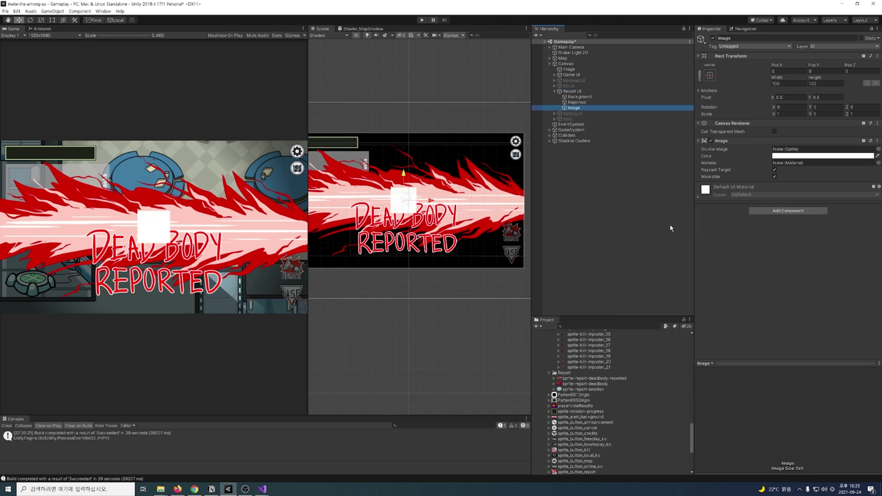
type("Deadbody")
key("Return")
left_click_drag(582, 383, 813, 149)
left_click(826, 202)
Add an Emotion image with sprite-report-emotion at native size, placed above the body
right_click(571, 91)
mouse_move(597, 213)
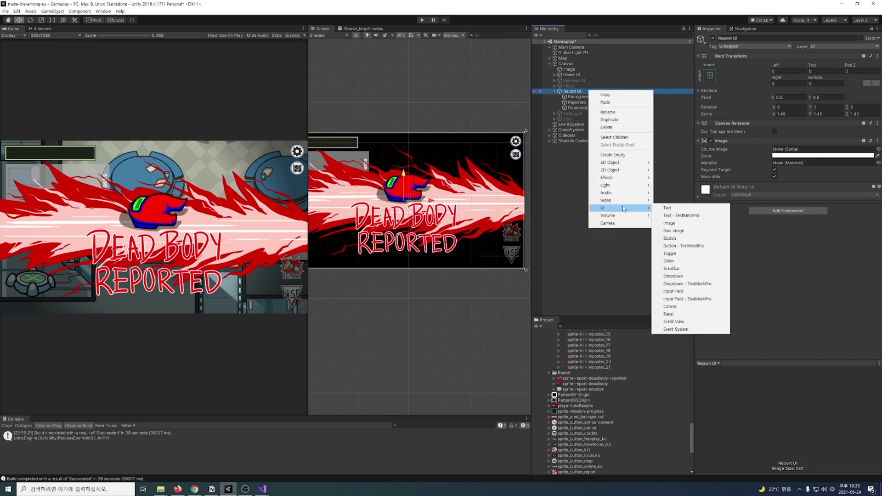
left_click(671, 224)
type("Emotion")
key("Return")
left_click_drag(583, 389, 813, 150)
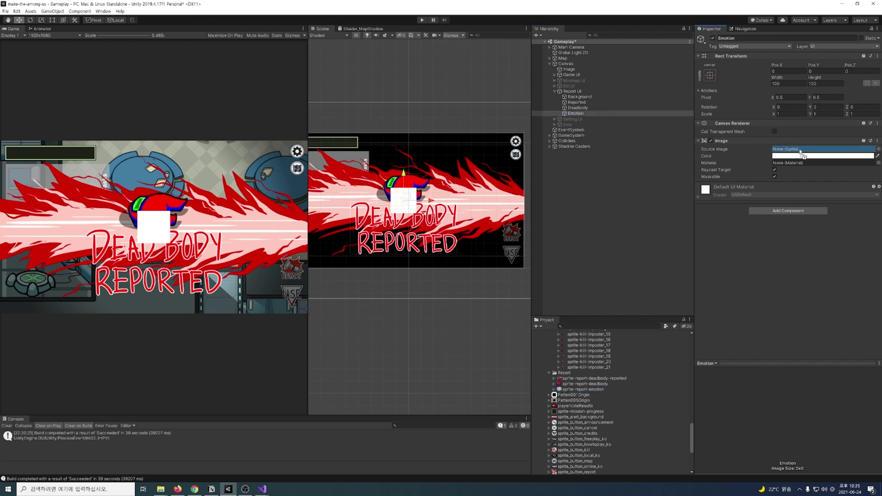
left_click(826, 204)
left_click_drag(412, 181, 417, 132)
Create a ReportUI C# script in the Scripts folder and open it in the code editor
scroll(563, 394, "up", 2)
scroll(564, 394, "up", 3)
right_click(560, 384)
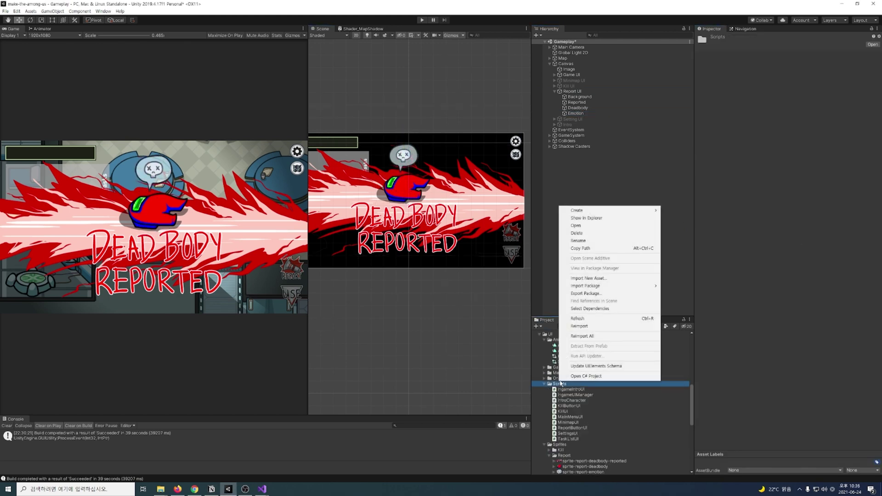
mouse_move(644, 214)
left_click(719, 189)
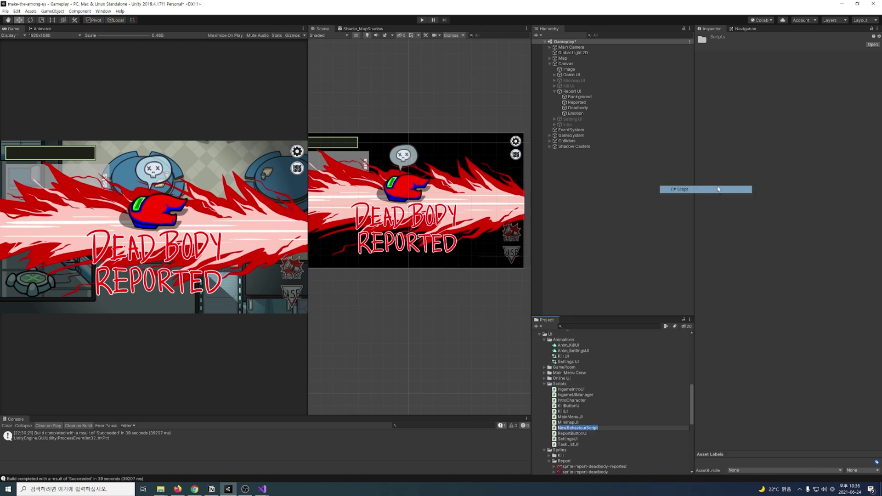
type("ReportUI")
key("Return")
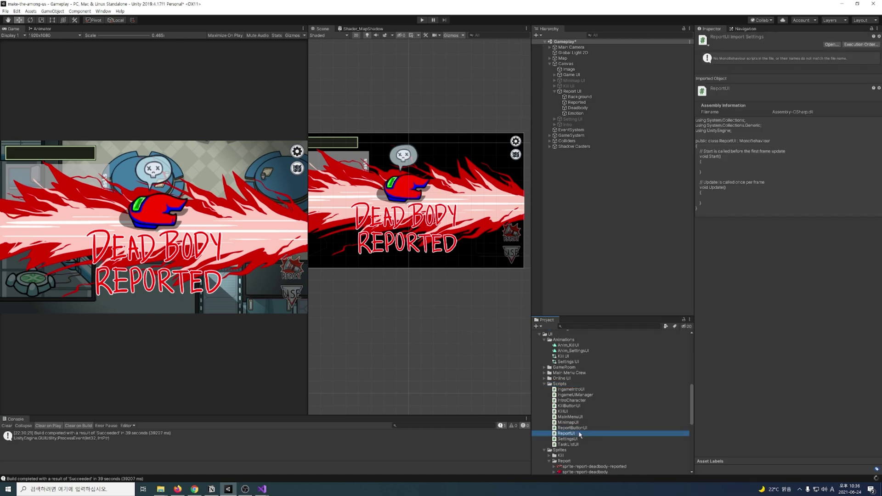
double_click(566, 434)
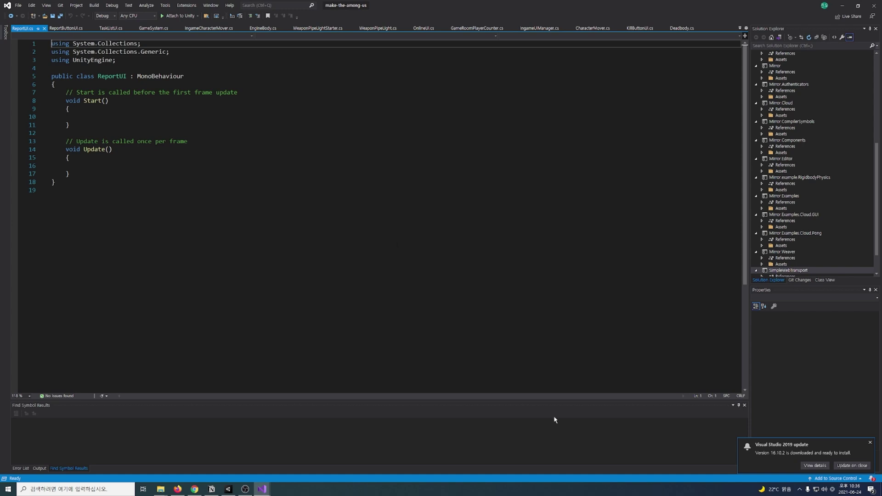
Add a using UnityEngine.UI directive to ReportUI.cs
left_click(192, 81)
key("Up")
key("Up")
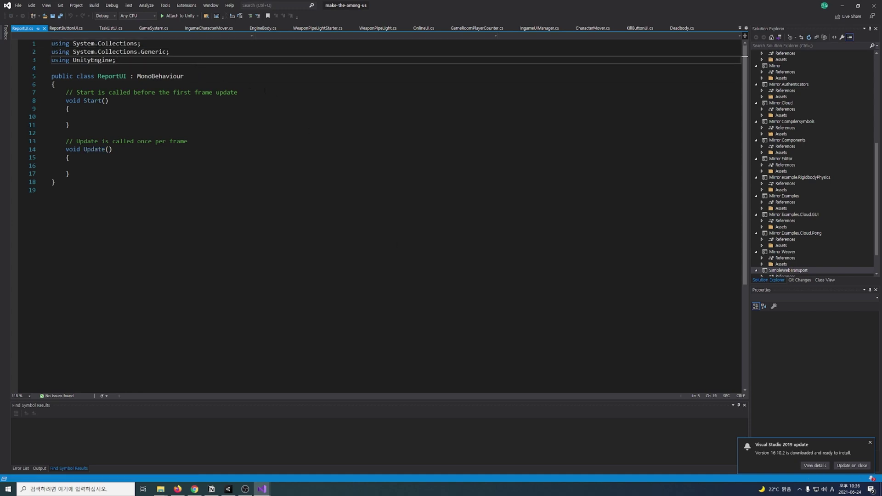
key("ctrl+d")
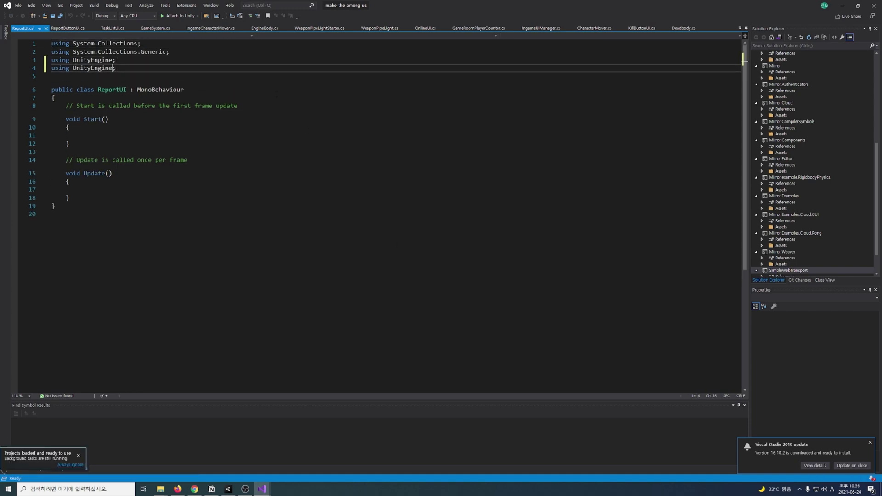
type(".")
key("Left")
type(".UI")
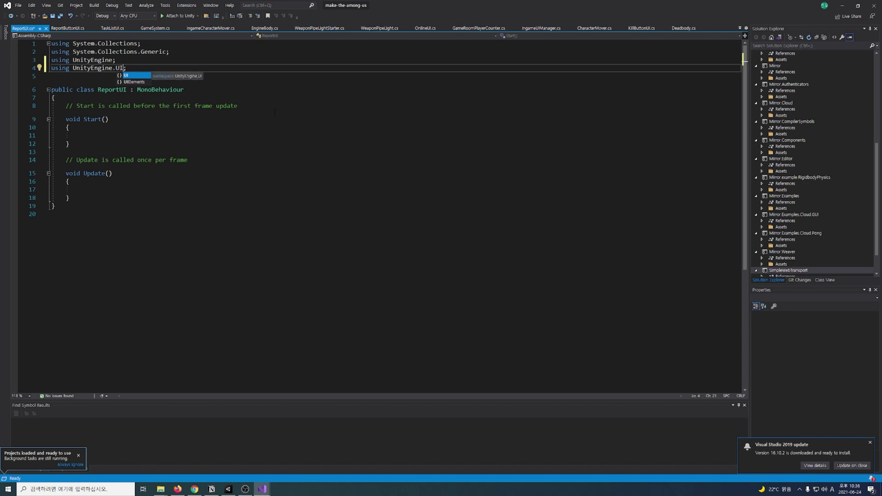
left_click(110, 119)
Replace Start and Update with serialized Image deadbodyImg and Material material fields
left_click_drag(73, 198, 66, 106)
type("[SerializeField]")
key("Return")
type("private Image deadbo")
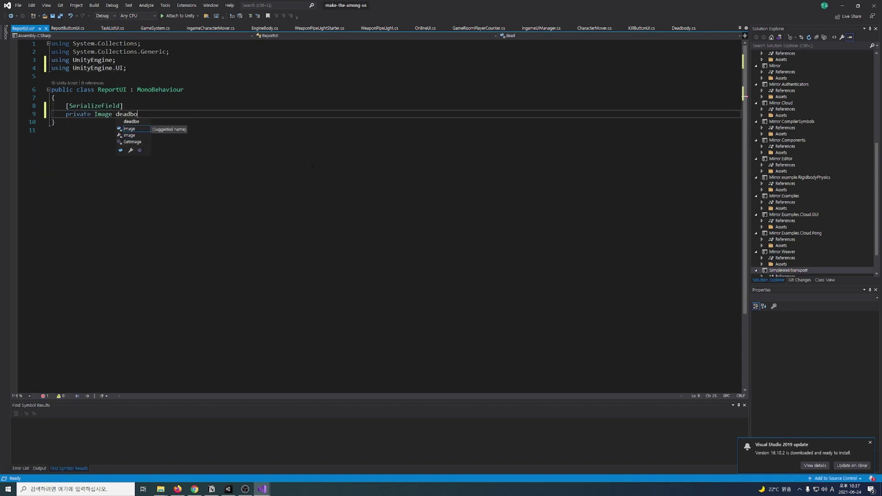
type("dyImg;")
key("Return")
key("Return")
type("[SerializeField]")
key("Return")
type("private Material material;")
key("Return")
key("Return")
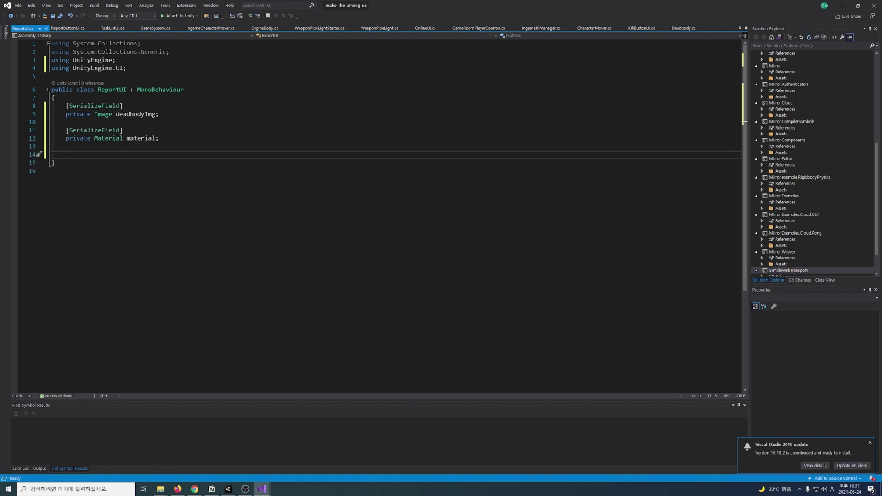
Begin Open(EPlayerColor deadbodyColor), disabling character movement and instantiating the material
type("public void Open(EPlayerColor dead")
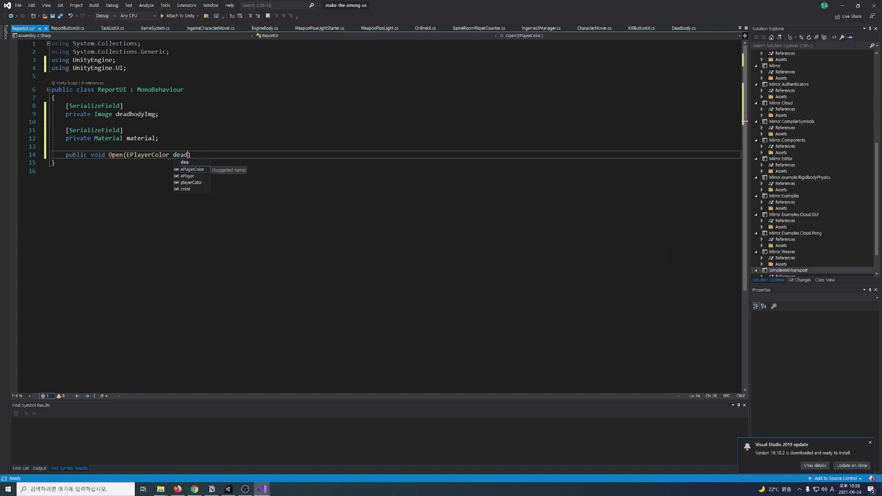
type("bodyColor")
key("Return")
type("{")
key("Return")
type("AmongUsRoomPlayer.MyRoomPlayer.myCharacter.IsMoveable = false;")
key("Return")
key("Return")
type("Material inst = Instantiate(material);")
key("Return")
Finish Open by assigning the material, activating the panel, and setting _PlayerColor from deadbodyColor
type("deadbodyImg.material = inst;")
key("Return")
key("Return")
type("gameObject.SetActive(true);")
key("Return")
key("Return")
type("deadbodyImg.material.Set")
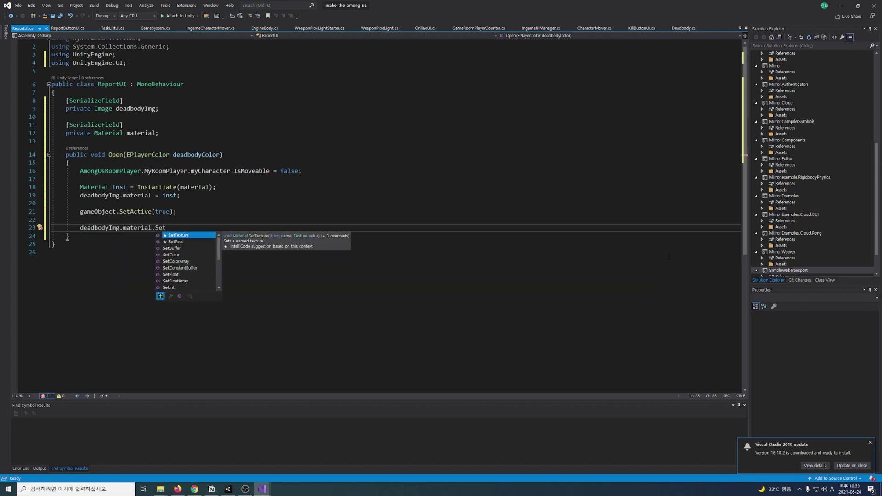
type("Color(\"_PlayerColor\", PlayerColor.GetColor(deadbodyColor));")
key("Down")
Add a Close() method that calls gameObject.SetActive(false)
key("Return")
key("Return")
type("pub")
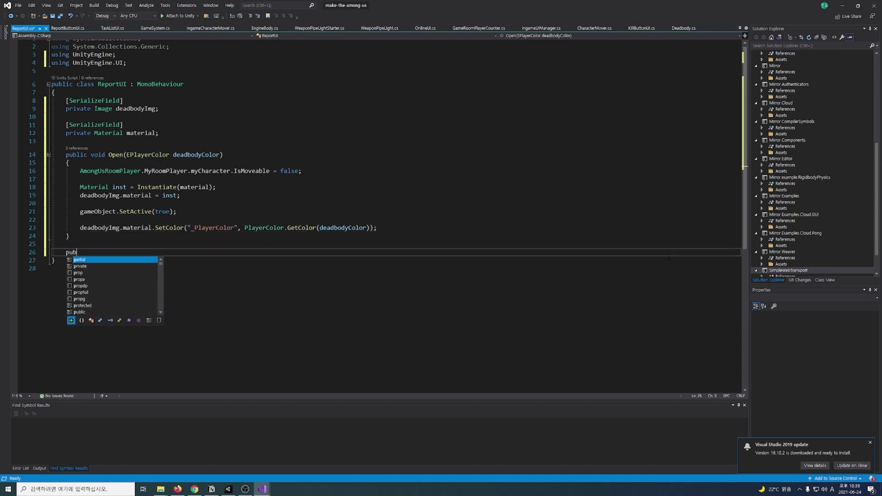
type("lic void Close()")
key("Return")
type("{")
key("Return")
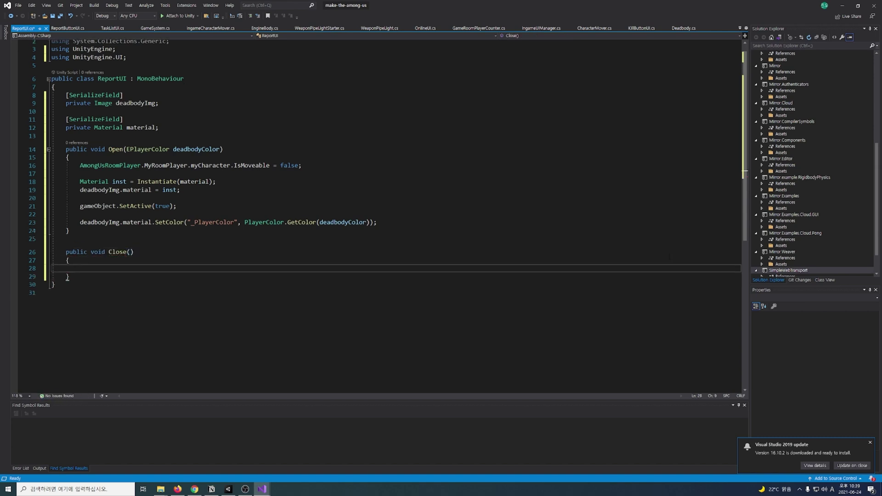
type("gameObject.SetActive(false);")
Switch to IngameUIManager.cs from the list of open files
key("alt+Tab")
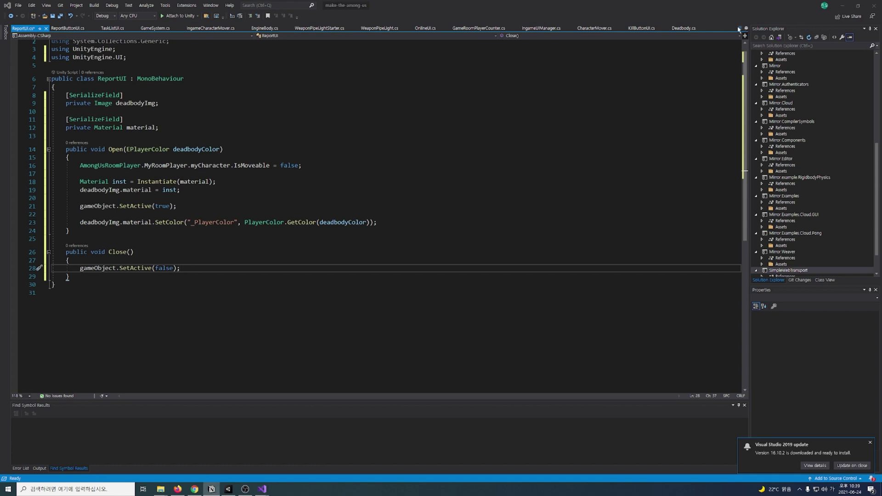
left_click(739, 28)
left_click(772, 128)
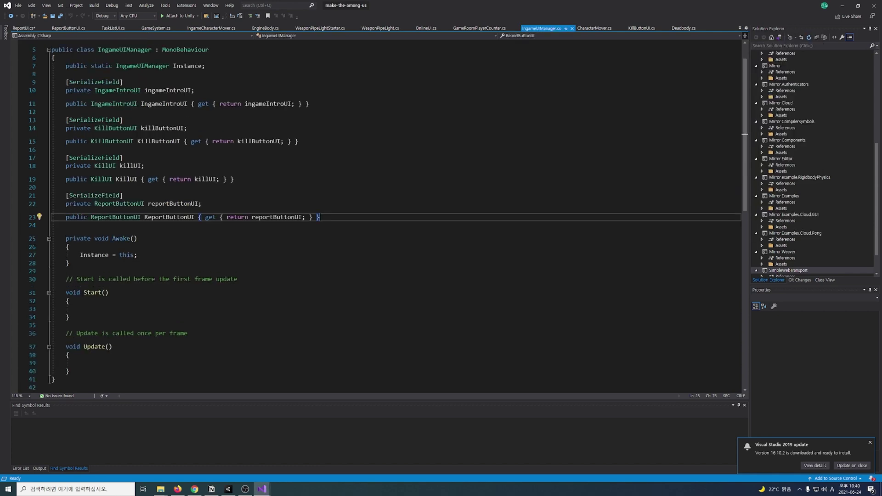
Add a [SerializeField] private ReportUI reportUI field and a public ReportUI getter returning it
key("Return")
key("Return")
type("[SerializeField]")
key("Return")
type("private ReportUI reportUI;")
key("Return")
type("public ReportUI ReportUI { get { return reportUI;")
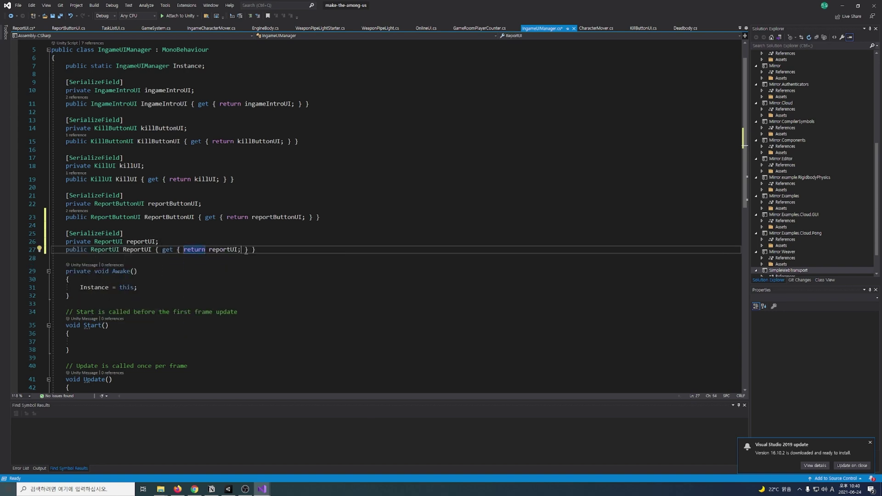
left_click(150, 329)
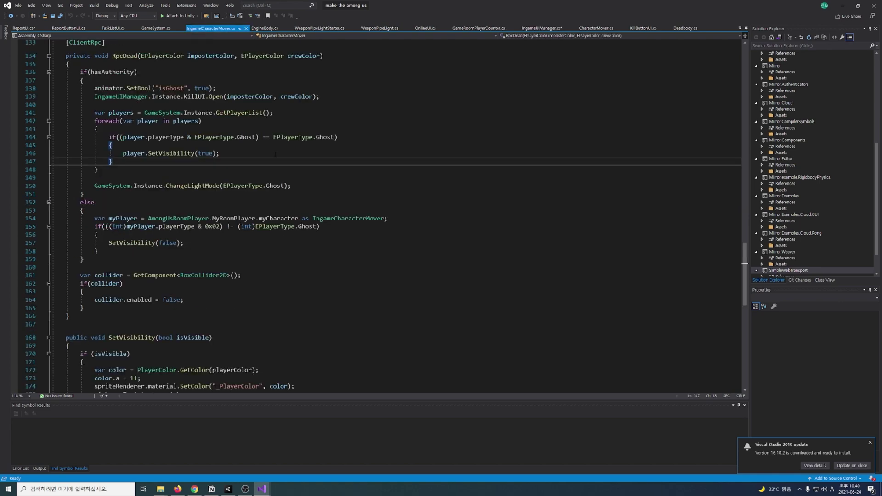
Declare public EPlayerColor foundDeadbodyColor, then add a new line after SetInteractable(true) in Deadbody.cs
type("PlayerColor foundDeadbodyColor;")
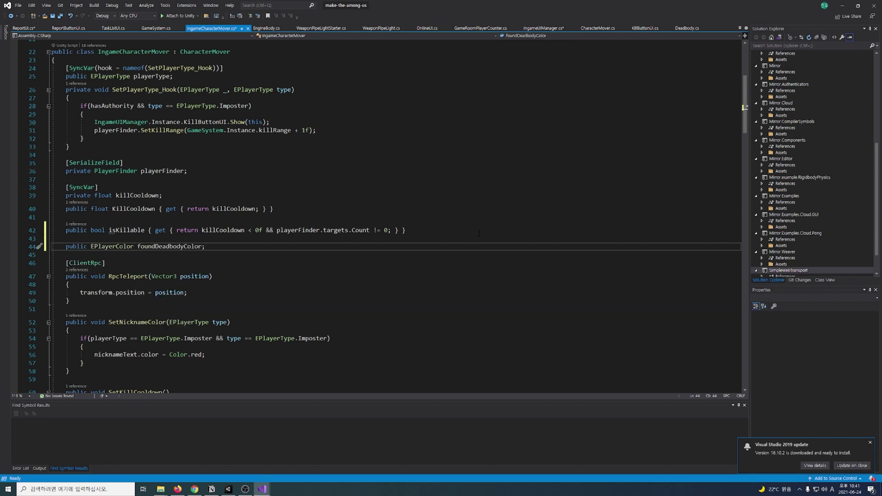
left_click(687, 29)
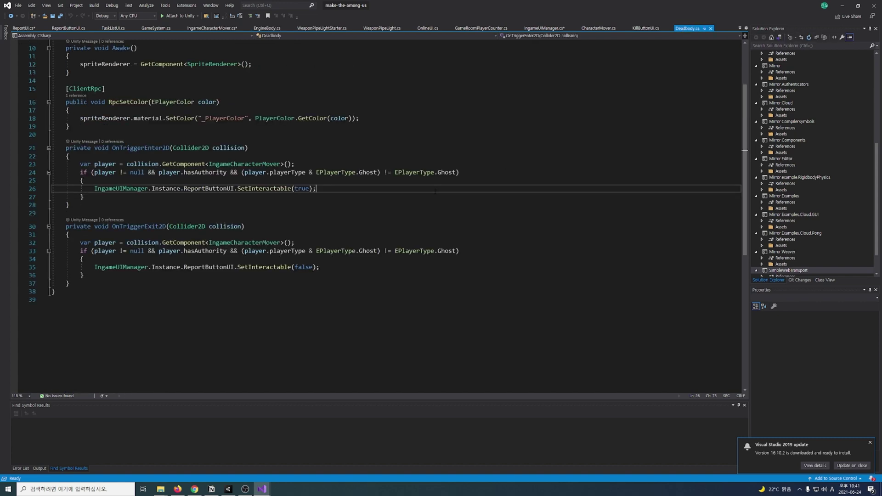
left_click(435, 188)
key("Return")
key("alt+Tab")
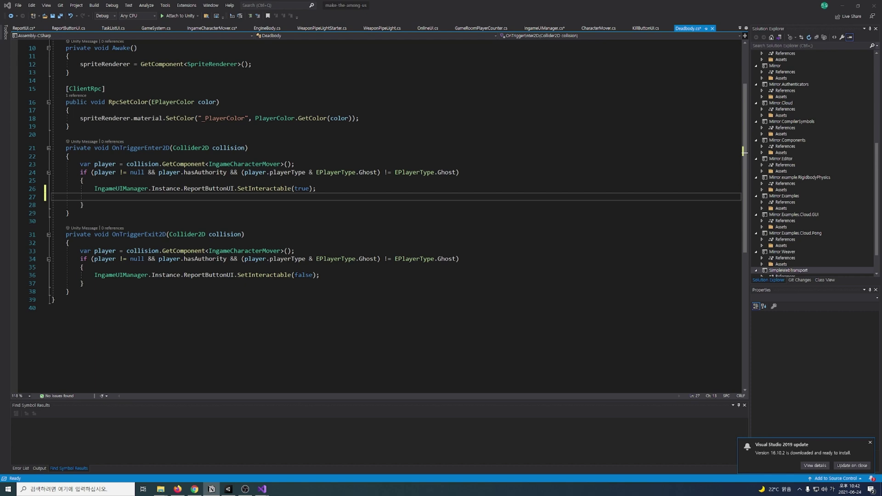
Add a private EPlayerColor deadbodyColor field and set it to color inside RpcSetColor
scroll(744, 151, "up", 3)
left_click(268, 106)
key("Return")
key("Return")
key("Up")
type("private EPlayerColor deadbodyColor;")
left_click(441, 203)
key("Return")
type("deadbodyColor = ")
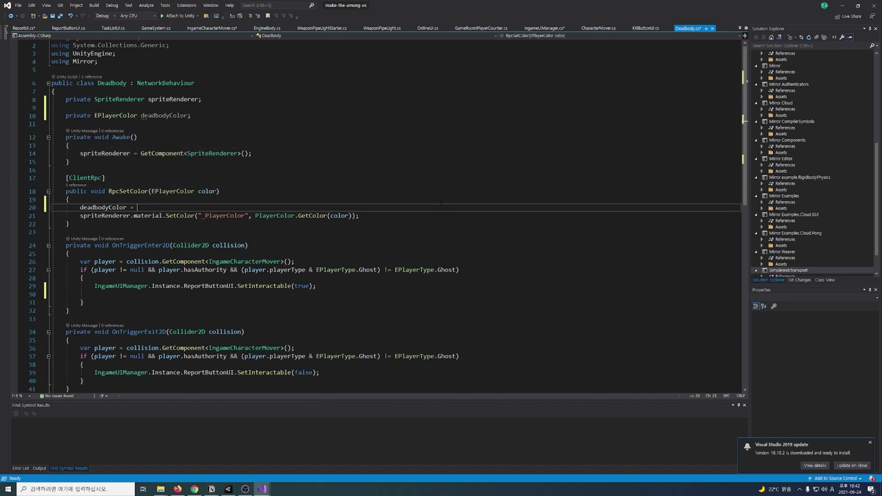
type("color;")
In OnTriggerEnter2D, assign the local IngameCharacterMover's foundDeadbodyColor = deadbodyColor
left_click(375, 294)
type("var myCharacter = AmongUsRoomPlayer.MyRoomPlayer.myCharacter as IngameCharacterMover")
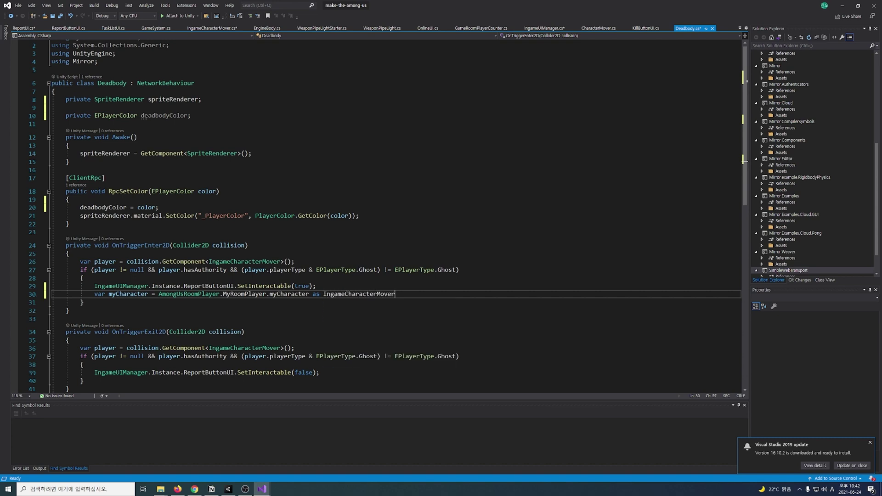
type(";")
key("Return")
type("myCharacter.foundDeadbodyColor = deadbodyColor")
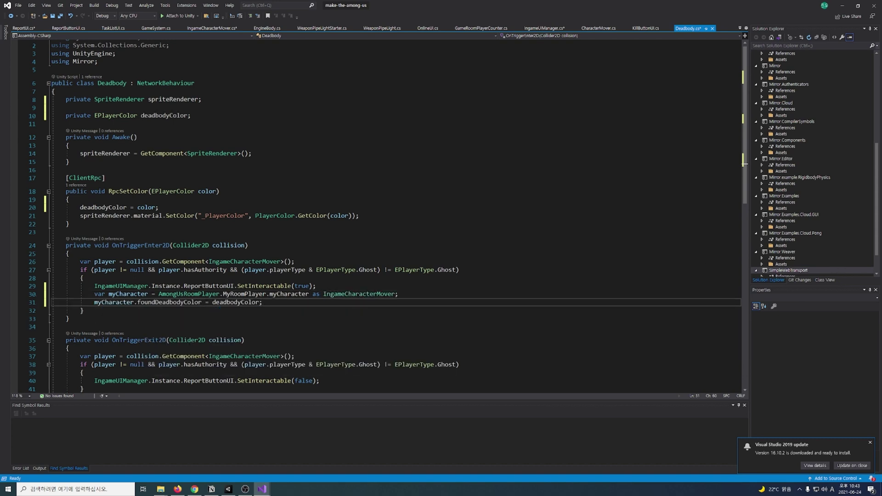
left_click(212, 28)
scroll(338, 185, "down", 2)
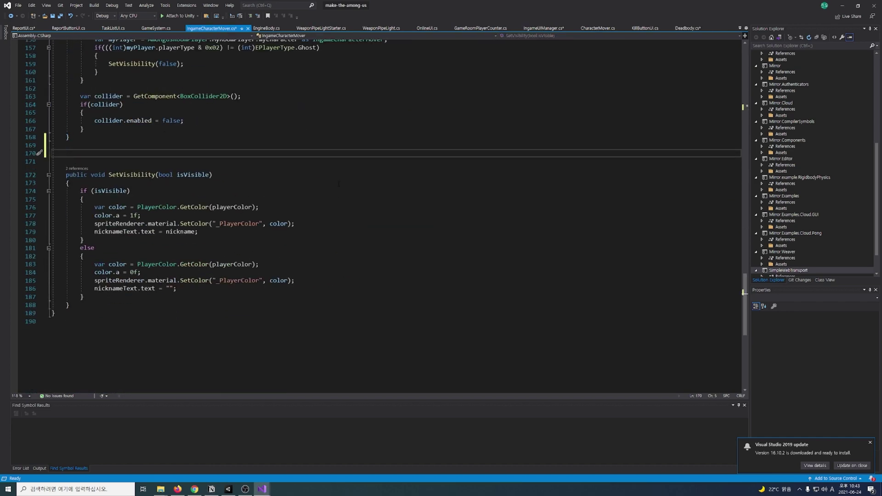
Write empty Report() and CmdReport(EPlayerColor deadbodyColor) methods in IngameCharacterMover.cs
type("public void Report()")
key("Return")
type("{")
key("Return")
key("Down")
key("End")
key("Return")
key("Return")
type("public void CmdReport(Ep")
key("Tab")
type("deadbodyColor")
key("End")
key("Return")
type("{")
key("Return")
Make Report() call CmdReport(foundDeadbodyColor) and mark CmdReport with the [Command] attribute
key("Up")
key("Up")
key("Up")
type("cmd")
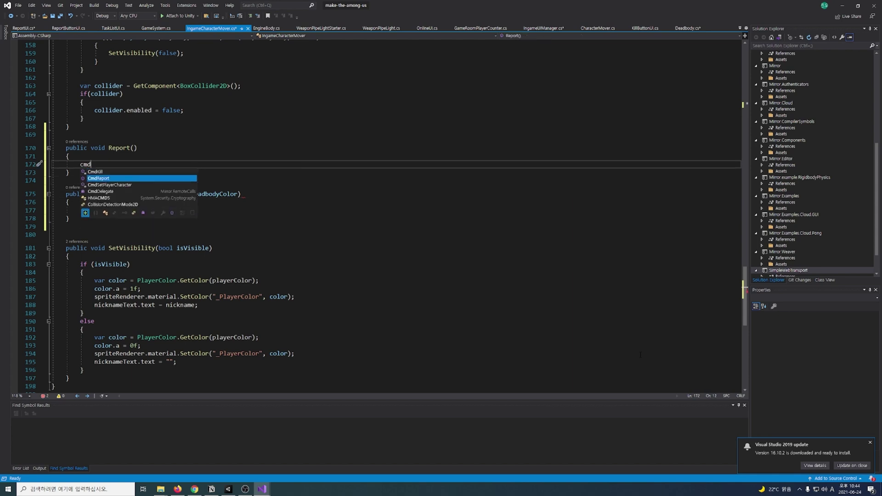
key("Tab")
type("(f")
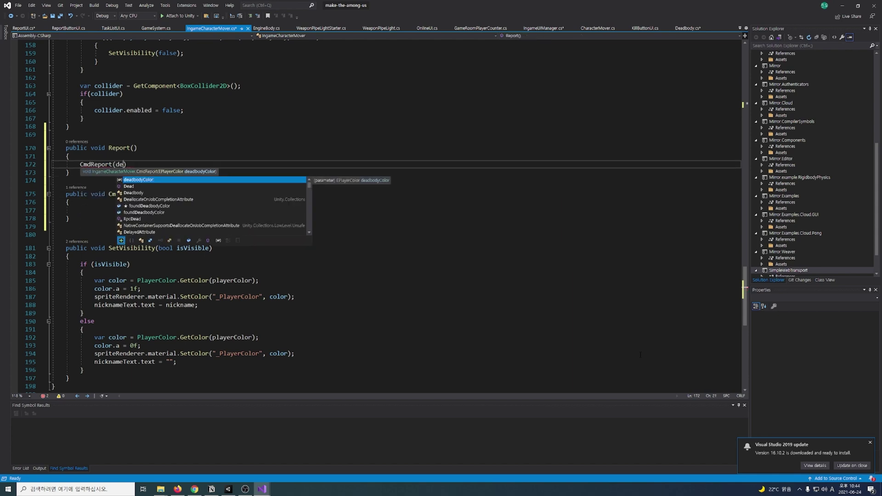
type("ound")
key("Tab")
type(")")
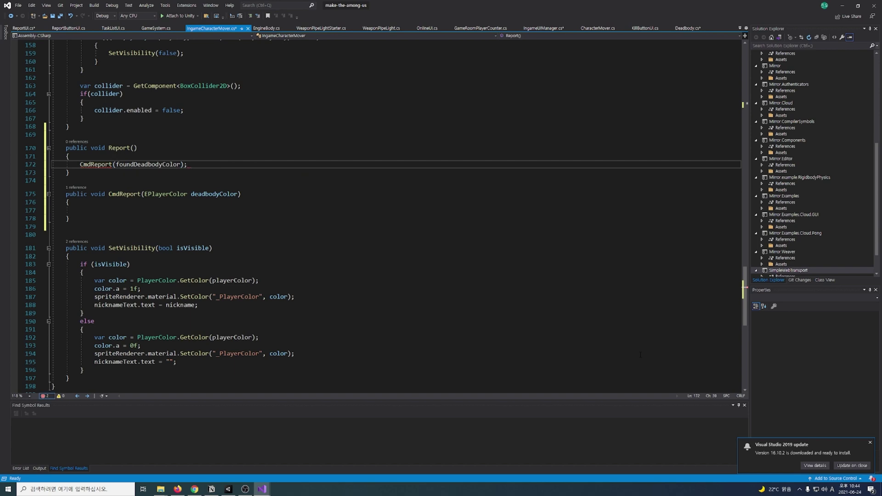
left_click(202, 183)
key("Return")
type("Command")
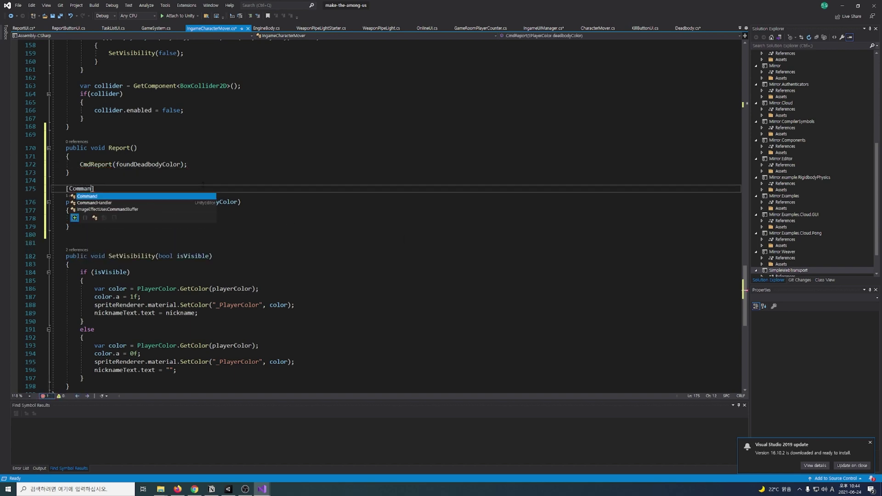
type("]")
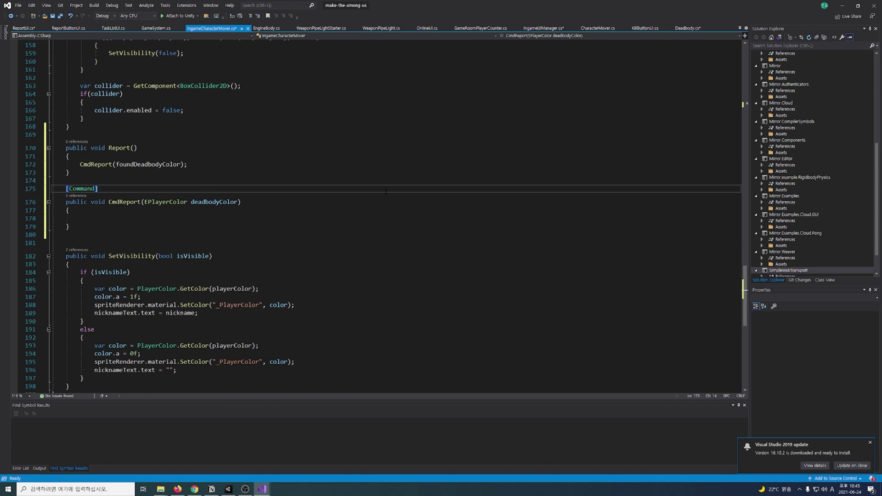
left_click(141, 202)
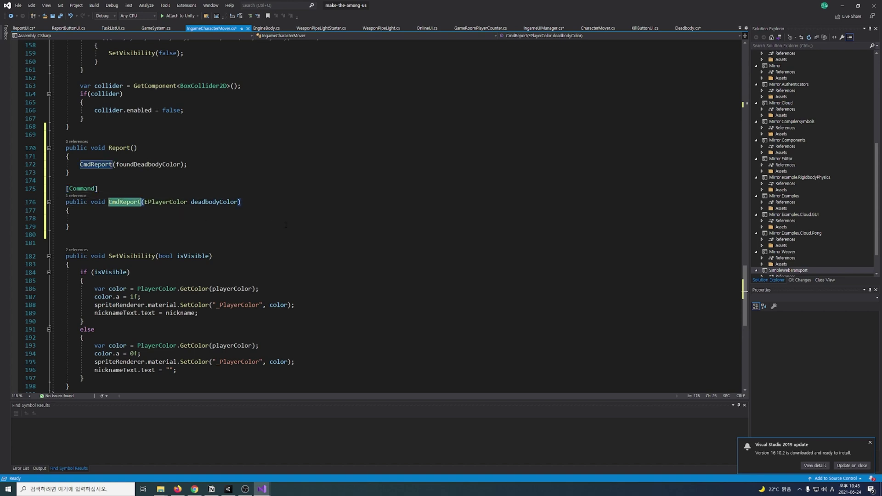
left_click(155, 29)
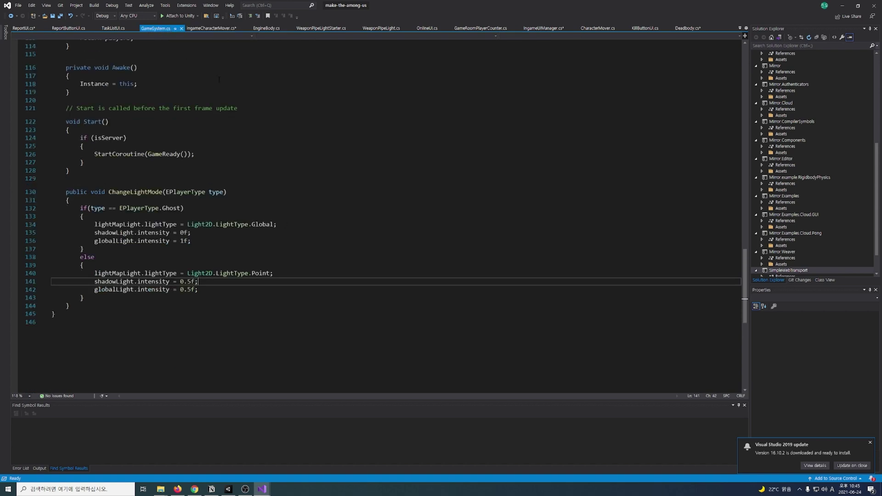
Add a public StartReportMeeting(EPlayerColor deadbodyColor) method after ChangeLightMode in GameSystem.cs
left_click(311, 281)
key("Return")
key("Return")
type("public void StartReportMeeting")
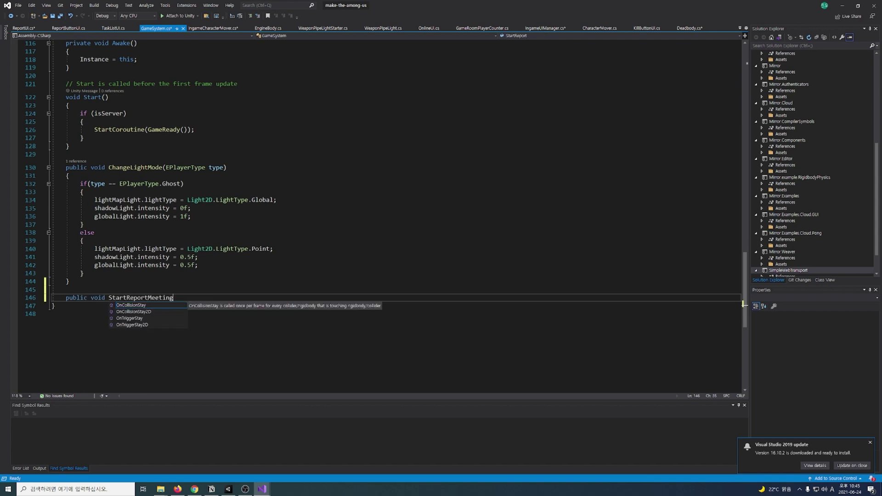
type("(EPlayerColor deadbodyColor) { ")
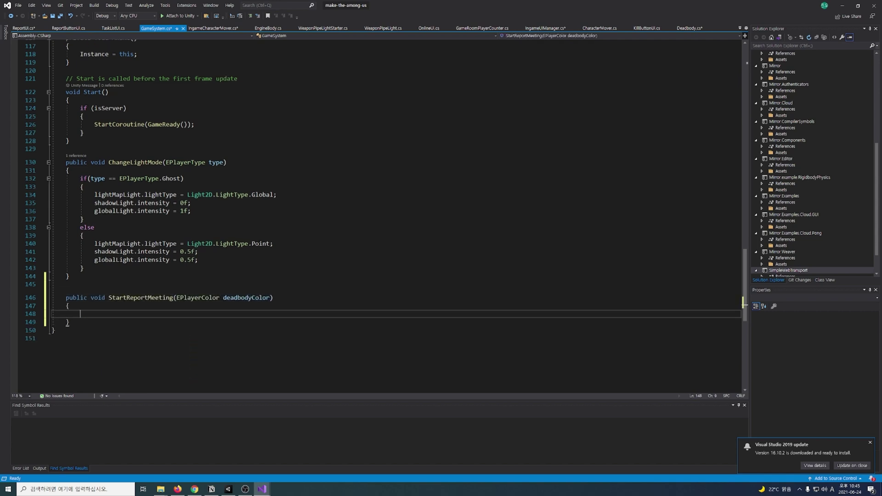
type("S")
key("BackSpace")
key("BackSpace")
Add a [ClientRpc] private RpcSendReportSign(EPlayerColor deadbodyColor) method below StartReportMeeting
left_click(69, 322)
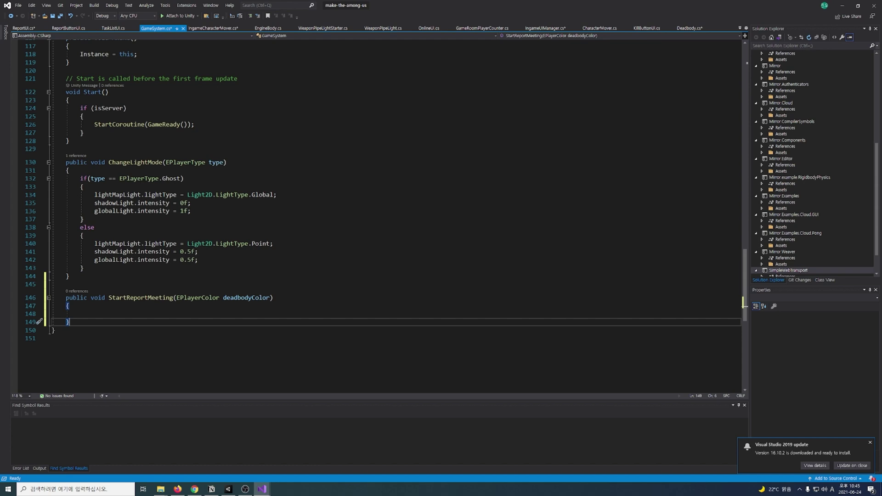
key("Return")
key("Return")
type("private void RpcSendReportSign")
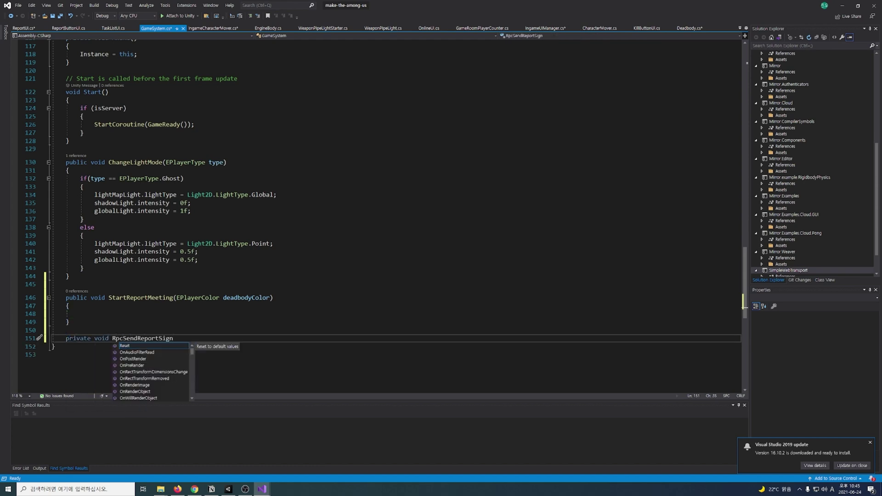
type("(EPlayerColor deadbodyColor)")
key("Return")
type("{")
key("Return")
key("ctrl+Return")
type("[Clid")
key("BackSpace")
type("entRpc")
Make StartReportMeeting call RpcSendReportSign(deadbodyColor), which runs IngameUIManager.Instance.ReportUI.Open(deadbodyColor)
left_click(202, 211)
type("Rpc")
key("Tab")
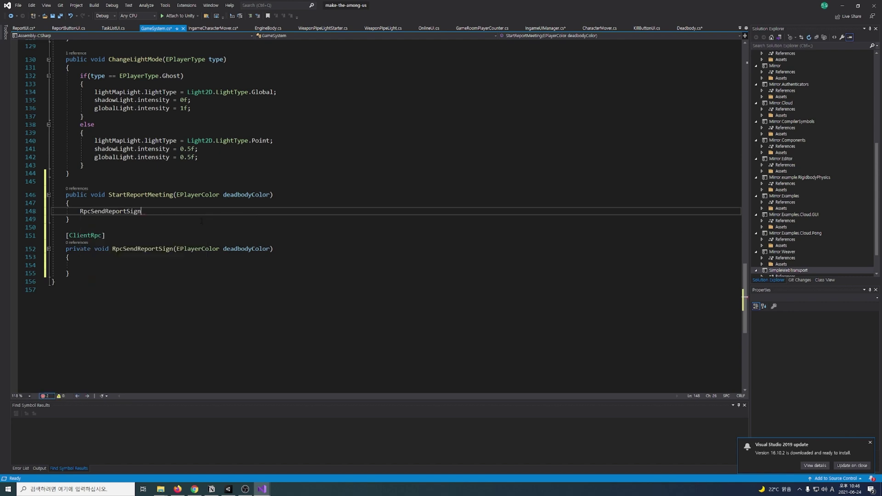
type("(d")
key("Tab")
type(")")
key("Down")
key("Down")
key("Down")
type("IngameUIManager.Instance.re.Open(deadbodyColor);")
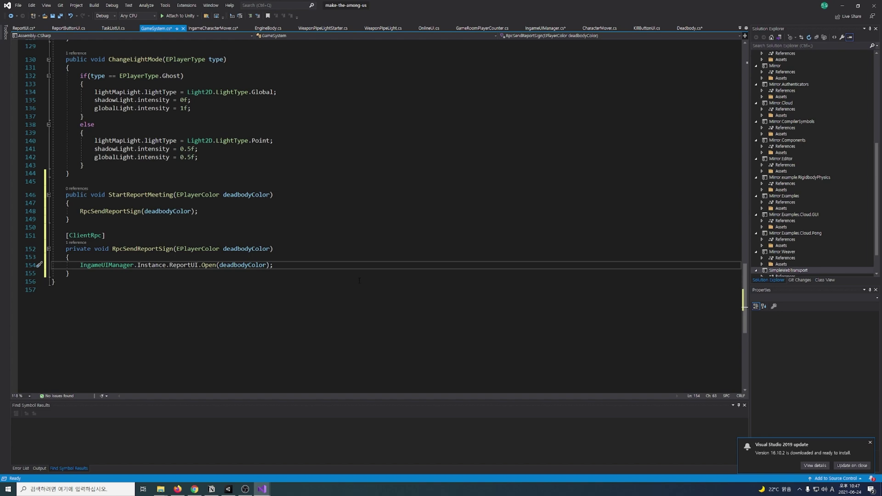
In ReportButtonUI.cs, declare public void OnClickButton() after SetInteractable
key("ctrl+Tab")
scroll(313, 146, "down", 1)
left_click(312, 144)
key("Return")
key("Return")
type("public void OnClick")
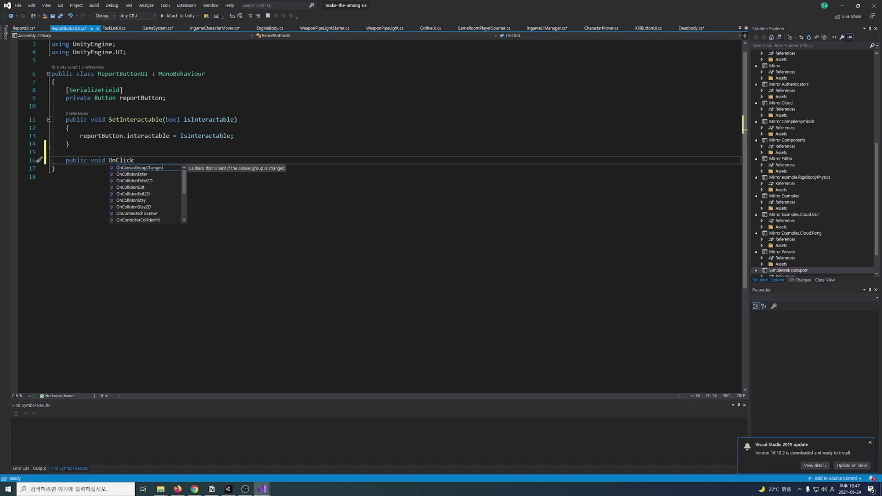
type("Button()")
Have OnClickButton cast MyRoomPlayer.myCharacter to IngameCharacterMover and call character.Report()
key("Return")
type("{")
key("Return")
type("var character = AmongUsRoomPlayer.MyRoomPlayer.myCharacter as IngameCharacterMover;")
key("Return")
type("character.Report();")
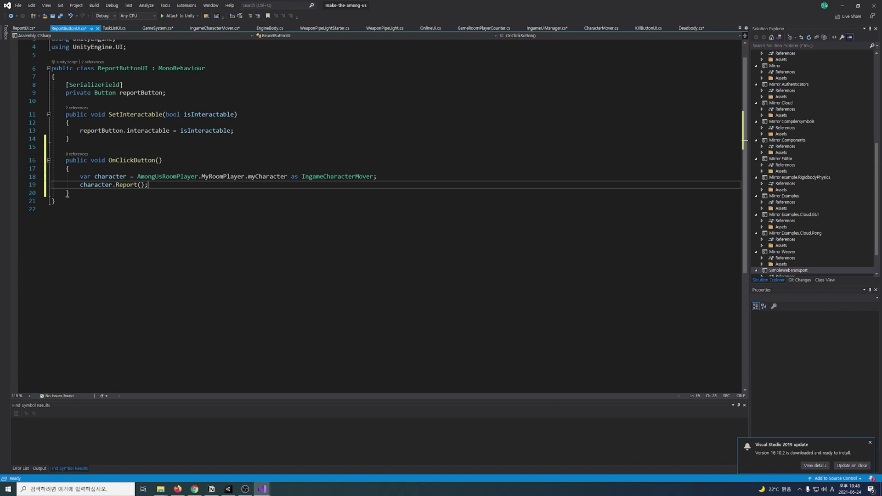
Make CmdReport call GameSystem.Instance.StartReportMeeting(deadbodyColor), save all scripts, and return to Unity
left_click(214, 28)
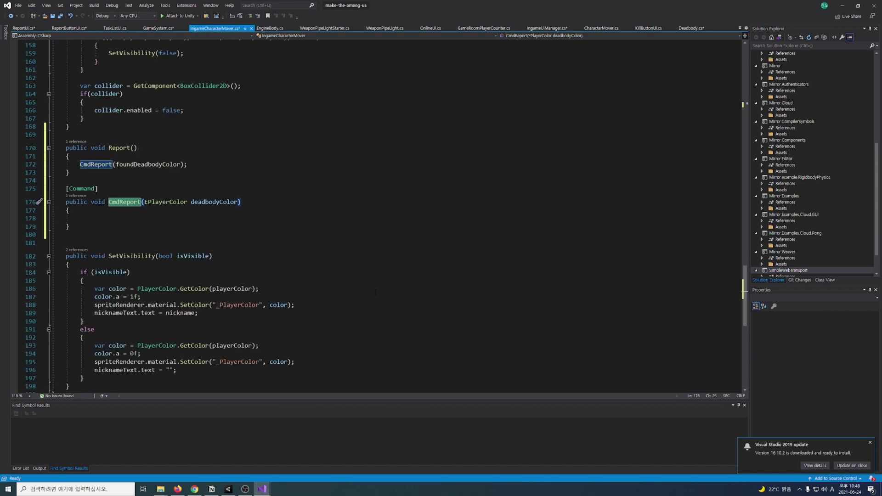
left_click(189, 219)
type("GameSystem.Instance.StartReportMeeting(deadbodyColor);")
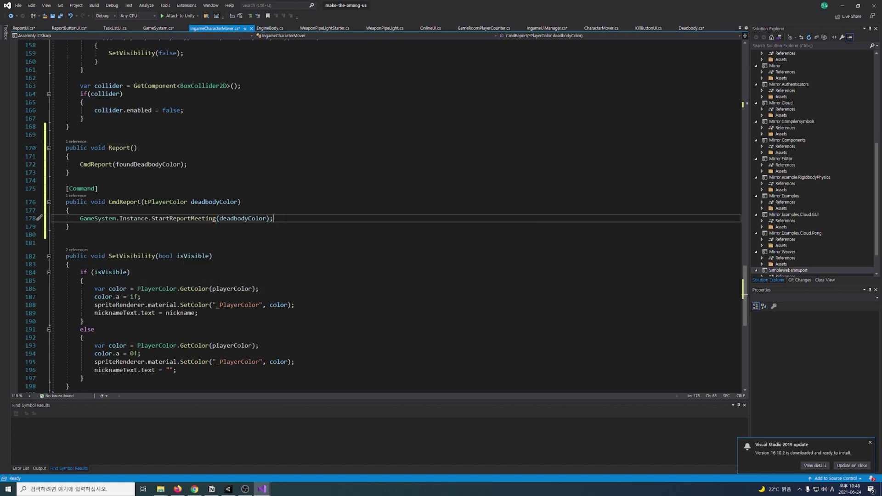
key("ctrl+shift+s")
left_click(241, 202)
scroll(241, 153, "down", 2)
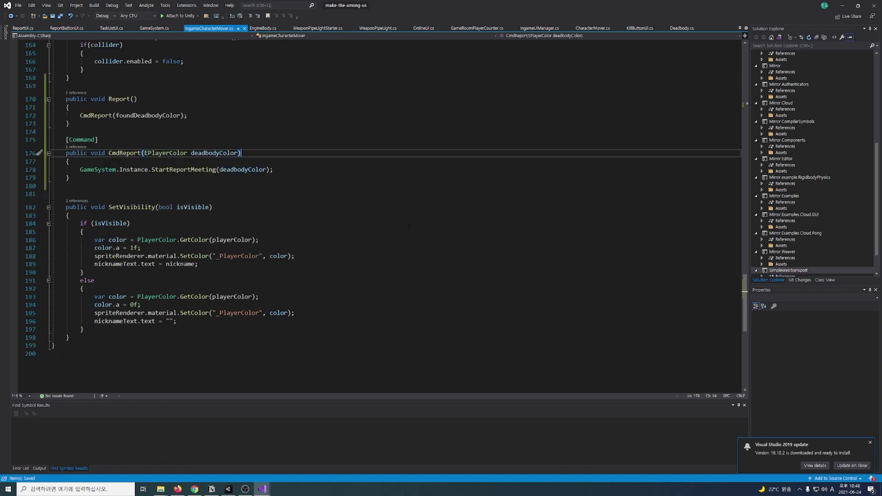
left_click(228, 486)
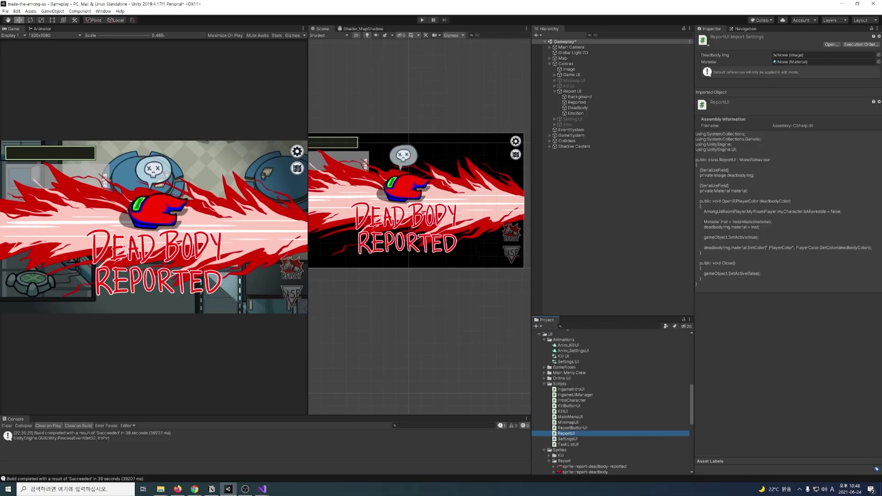
Add the ReportUI script to Report UI and assign its Deadbody and M_Crew references
left_click(572, 91)
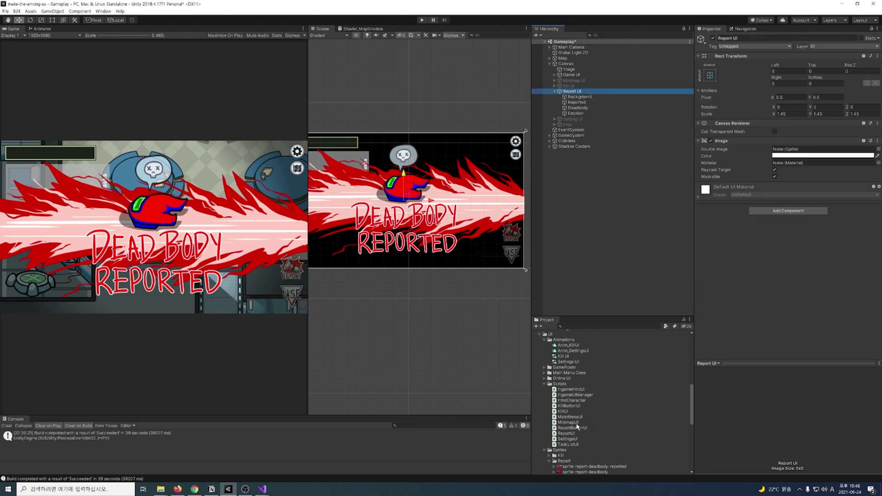
left_click_drag(567, 433, 810, 283)
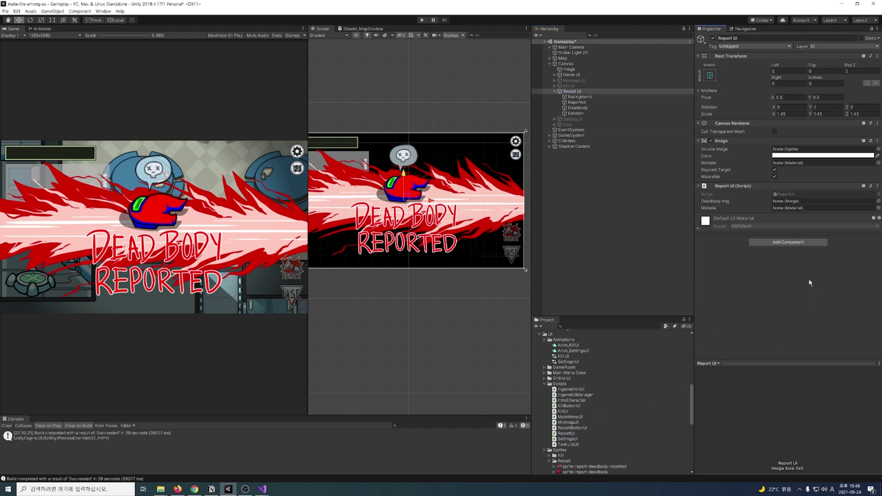
left_click_drag(577, 108, 823, 201)
scroll(593, 373, "up", 3)
scroll(593, 373, "up", 5)
left_click_drag(561, 362, 811, 208)
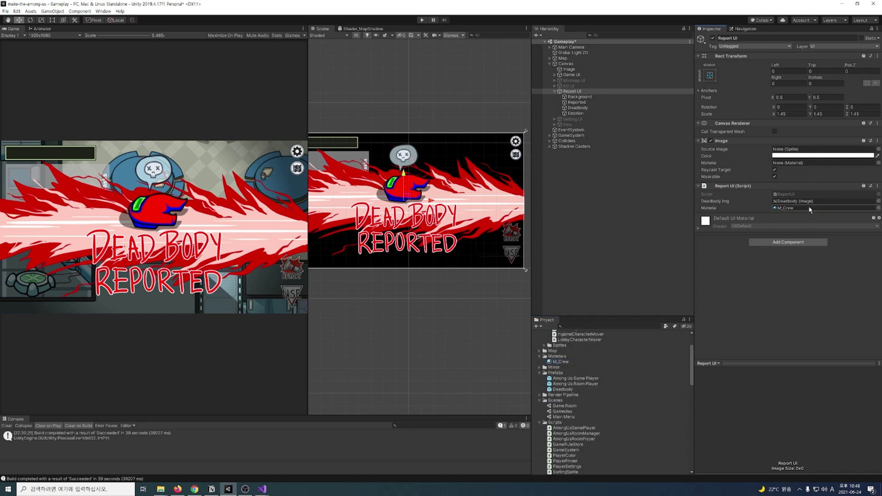
Add an On Click entry on Report Button that calls ReportButtonUI.OnClickButton
left_click(554, 75)
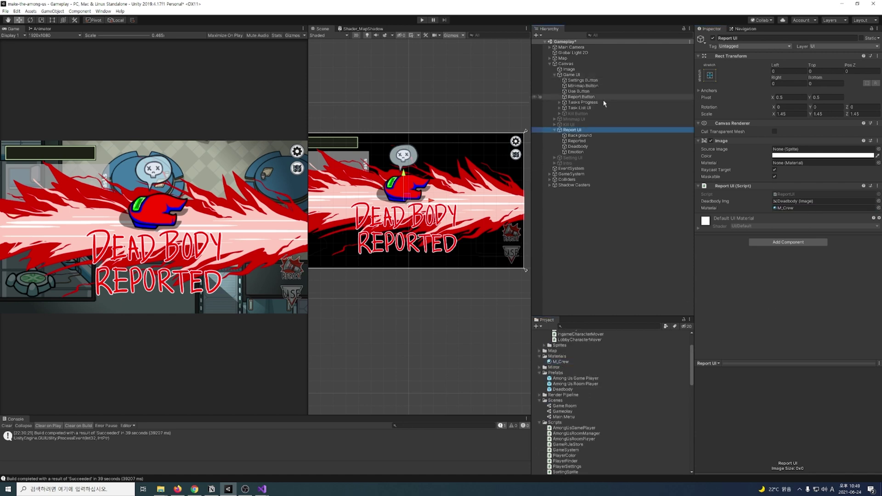
left_click(593, 98)
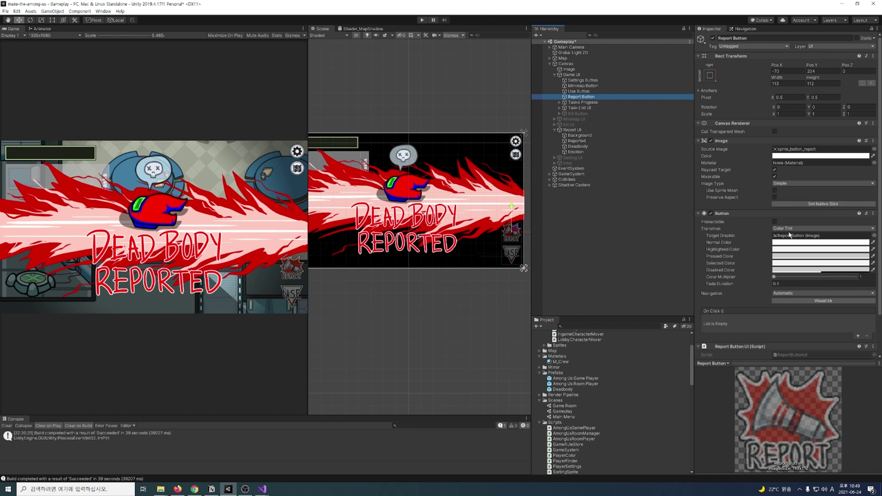
scroll(759, 199, "down", 3)
left_click(857, 291)
left_click_drag(740, 302, 729, 283)
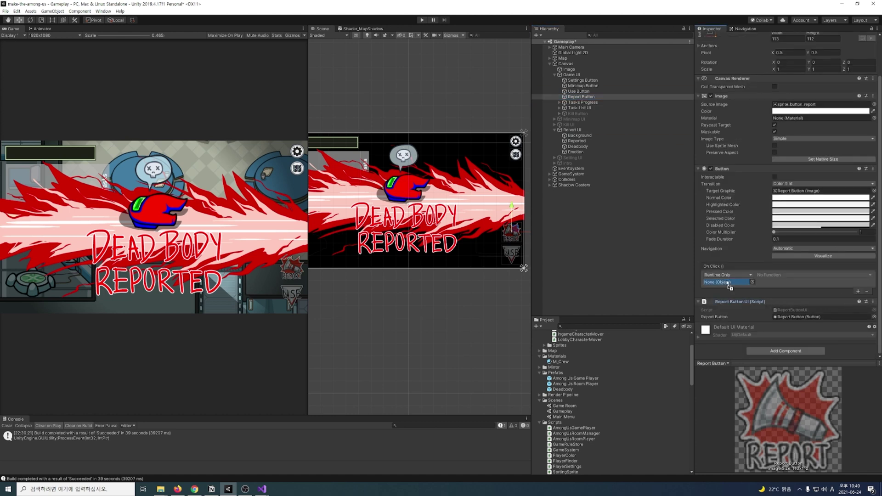
left_click(813, 275)
mouse_move(791, 330)
left_click(712, 399)
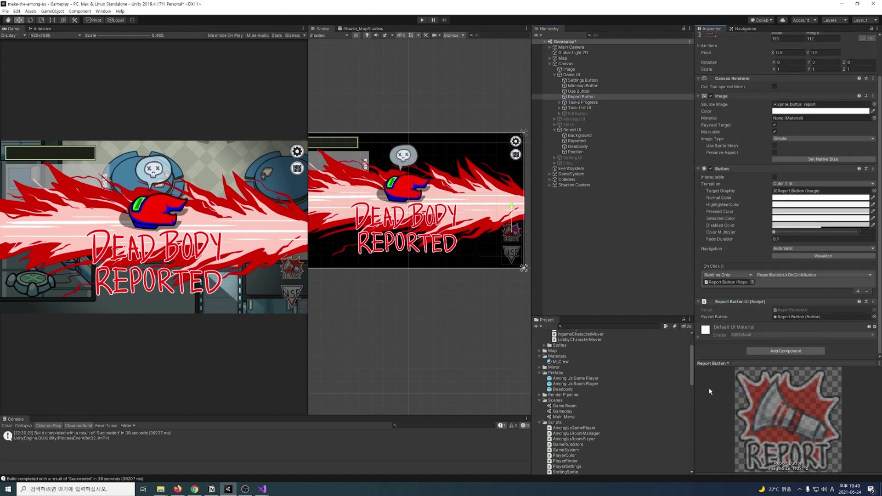
Link Report UI to the Canvas's Ingame UI Manager and deactivate the Report UI panel
left_click(565, 63)
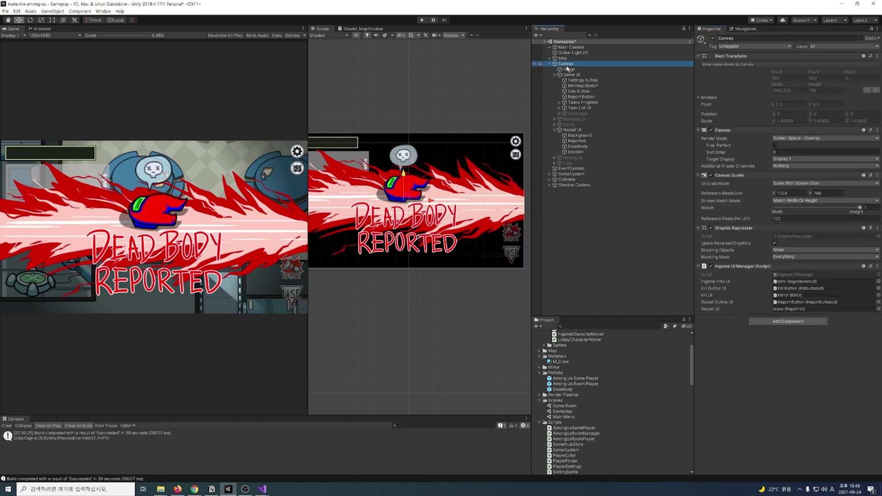
left_click_drag(576, 131, 799, 310)
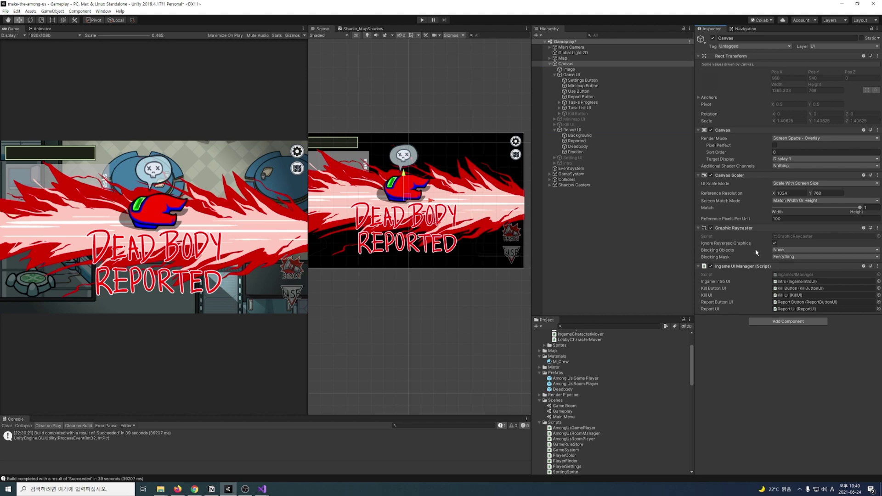
key("ctrl+z")
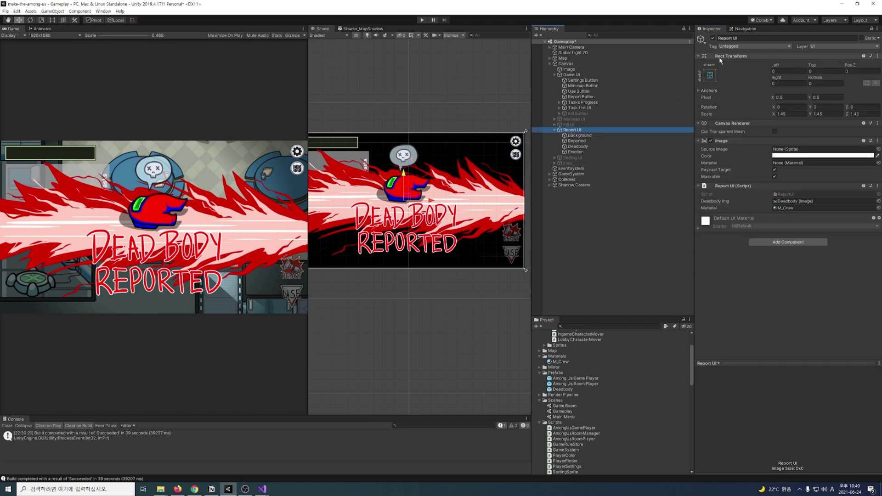
key("ctrl+z")
Build the game from File > Build Settings into the Build folder
left_click(6, 11)
left_click(27, 76)
left_click(418, 346)
left_click(705, 278)
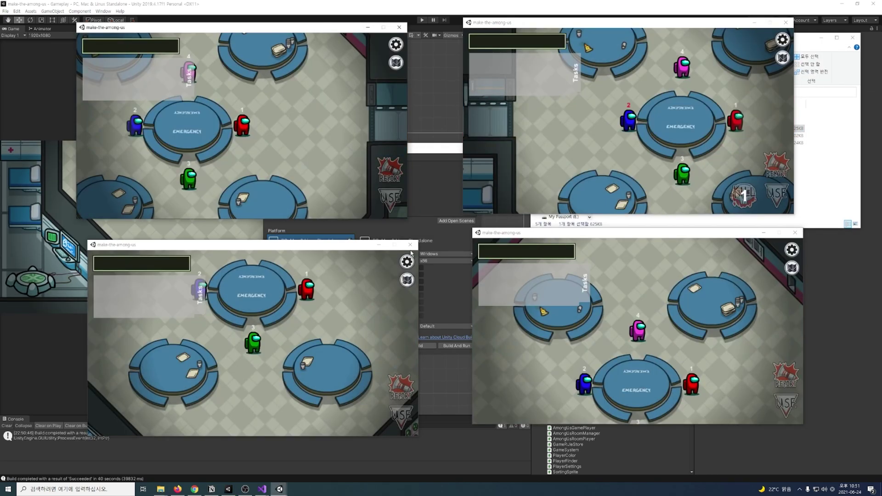
Have impostor blue kill green with Q, then walk red to the body and report it
key("s")
left_click(586, 194)
key("s")
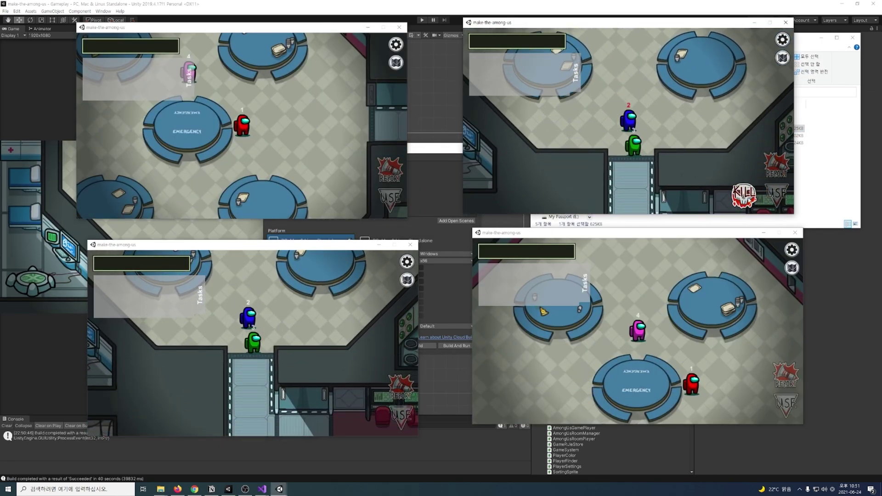
key("q")
key("s")
left_click(224, 160)
key("s")
key("s")
left_click(389, 170)
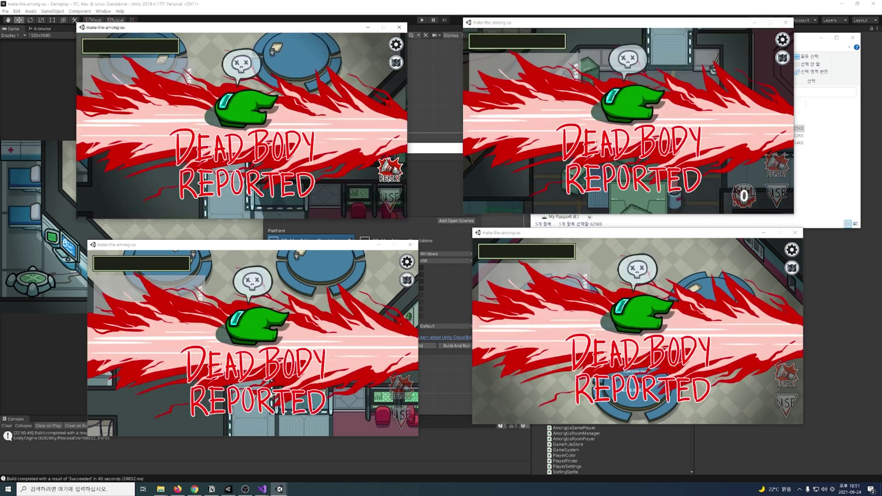